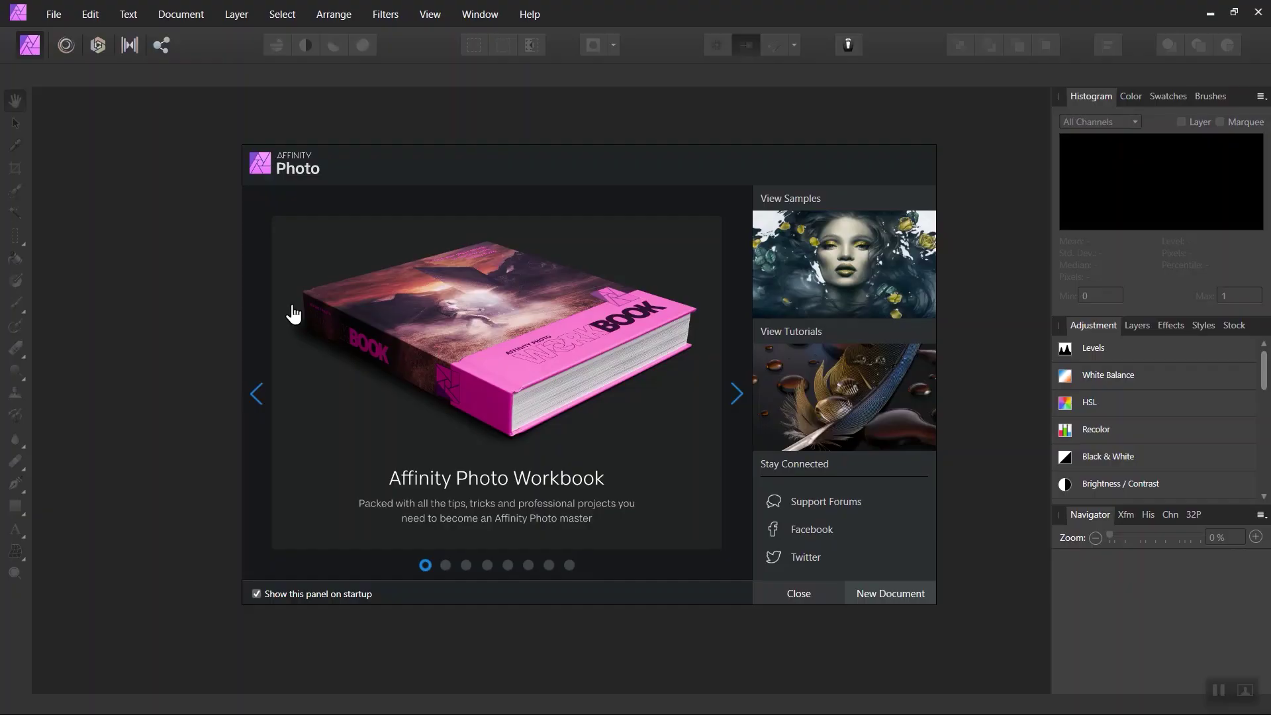
Step: Open movil.png and Primavera.png together from the exercicio2 folder
{"action": "left_click", "coordinate": [58, 14]}
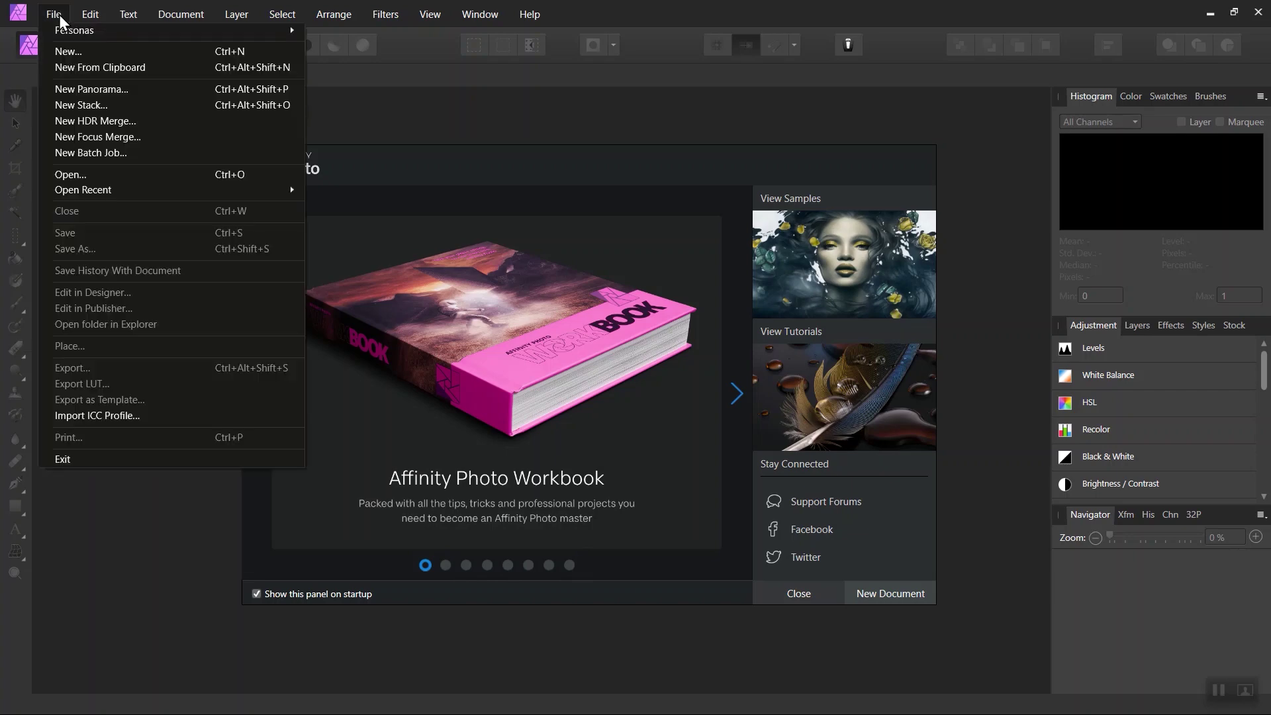
{"action": "left_click", "coordinate": [69, 175]}
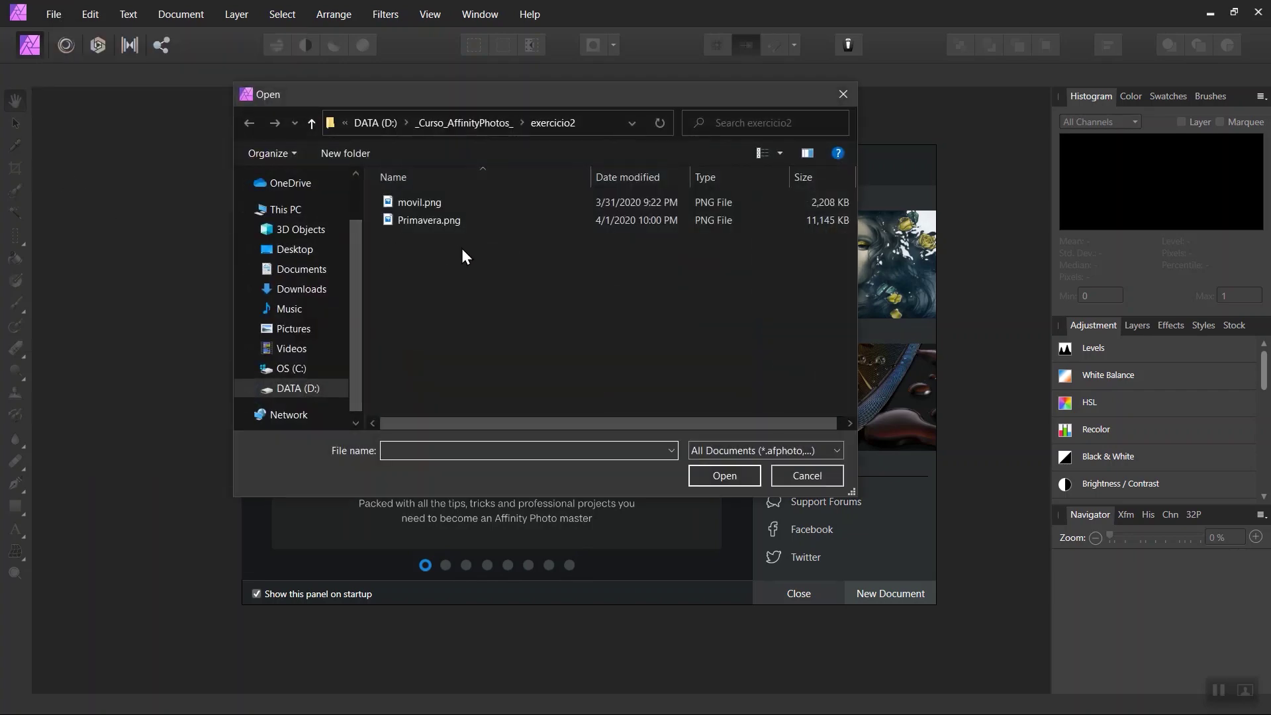
{"action": "left_click_drag", "start_coordinate": [462, 248], "coordinate": [427, 204]}
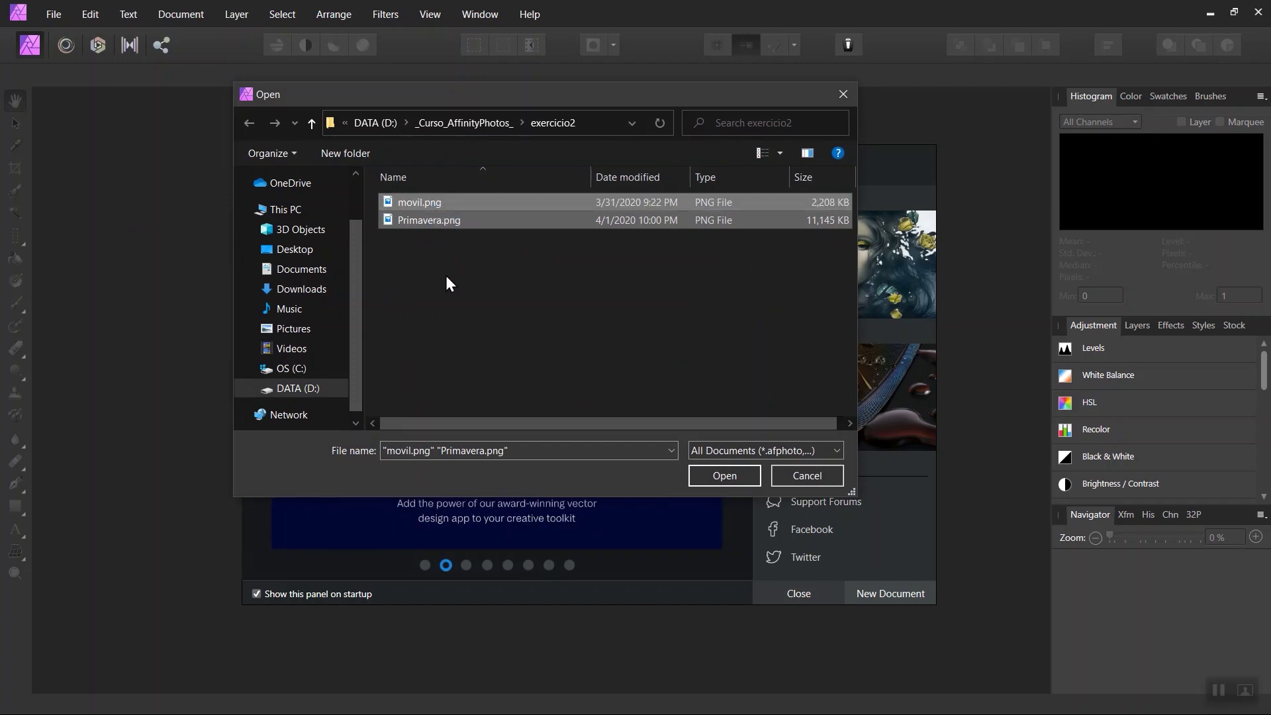
{"action": "left_click", "coordinate": [705, 475]}
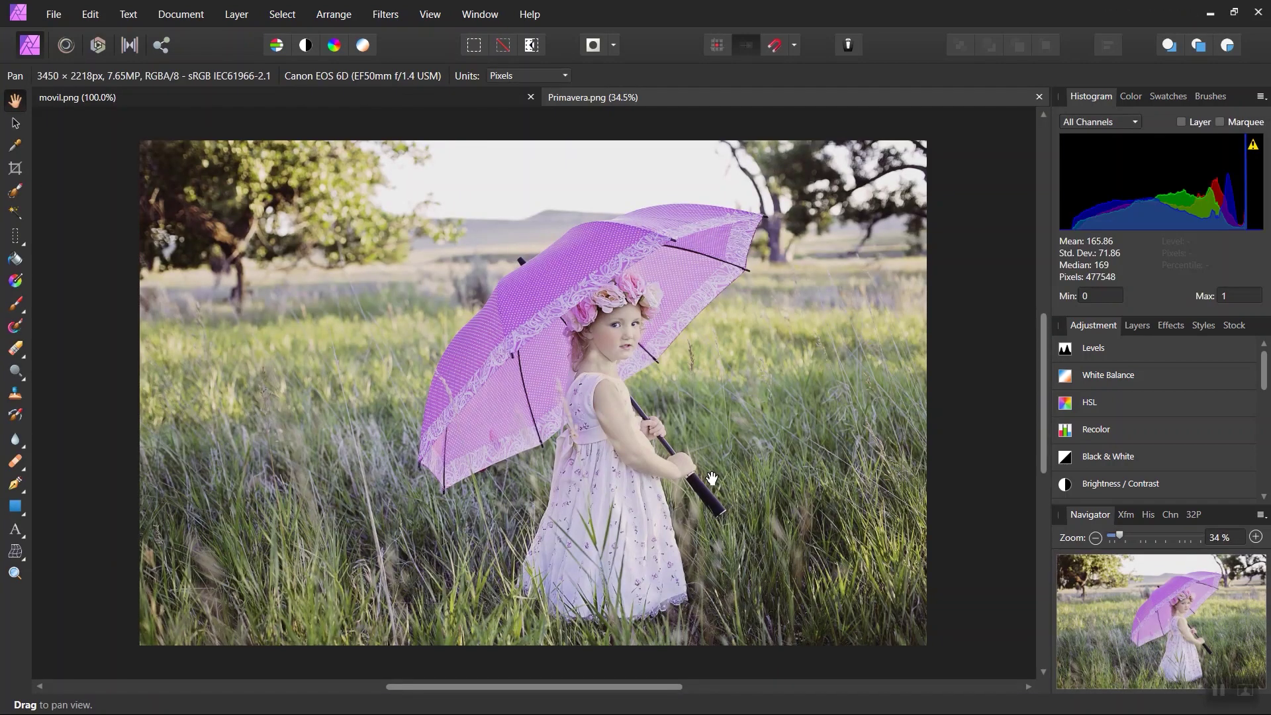
Step: Compare the movil.png and Primavera.png documents, ending on movil.png
{"action": "left_click", "coordinate": [333, 99]}
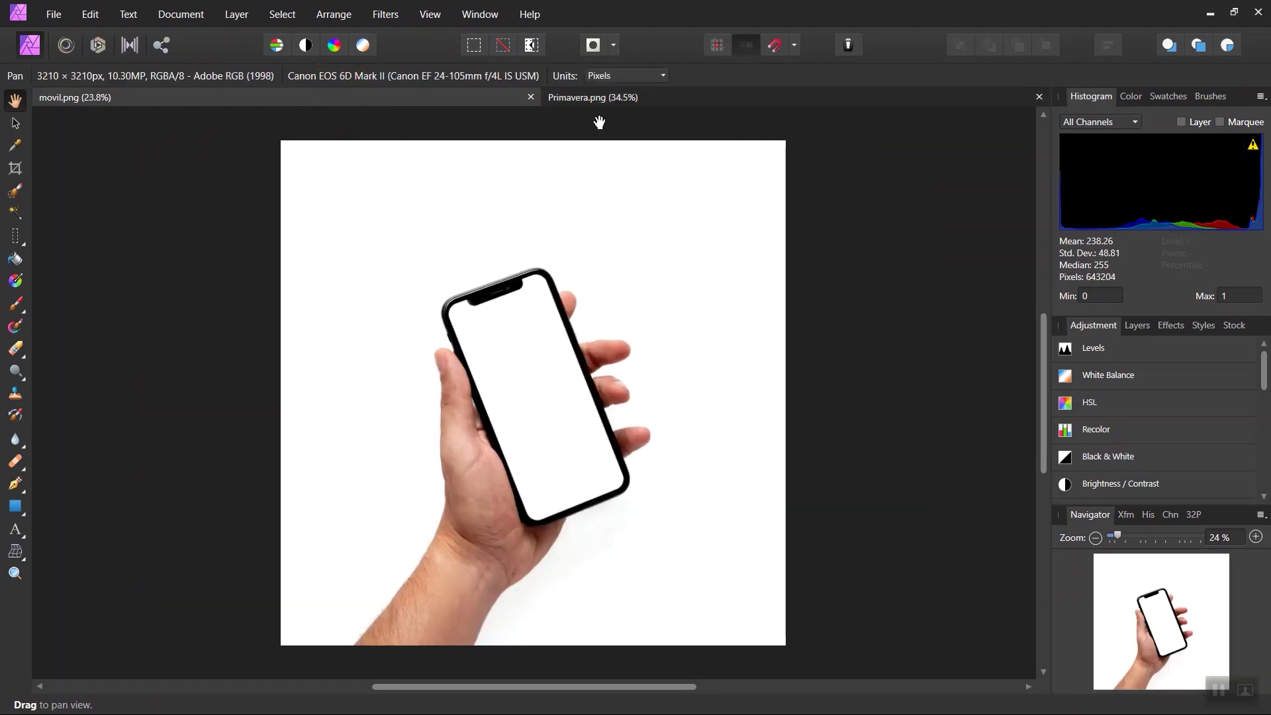
{"action": "left_click", "coordinate": [619, 98]}
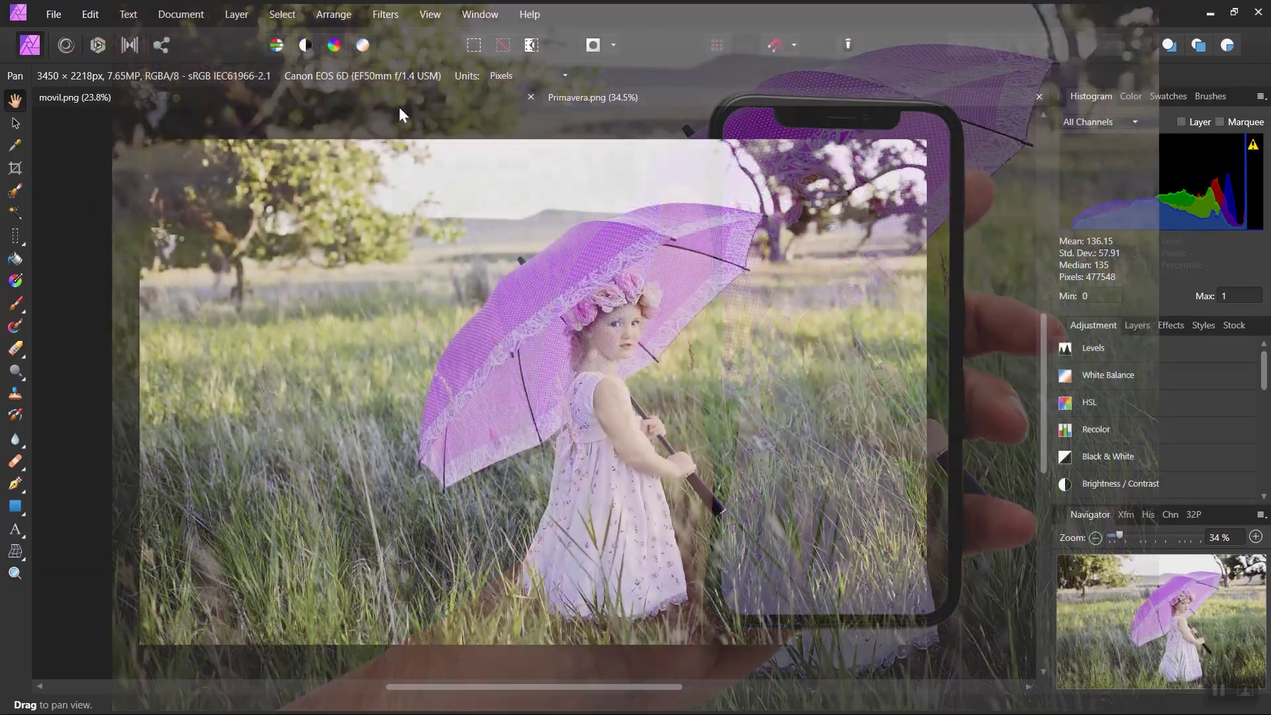
{"action": "left_click", "coordinate": [399, 102]}
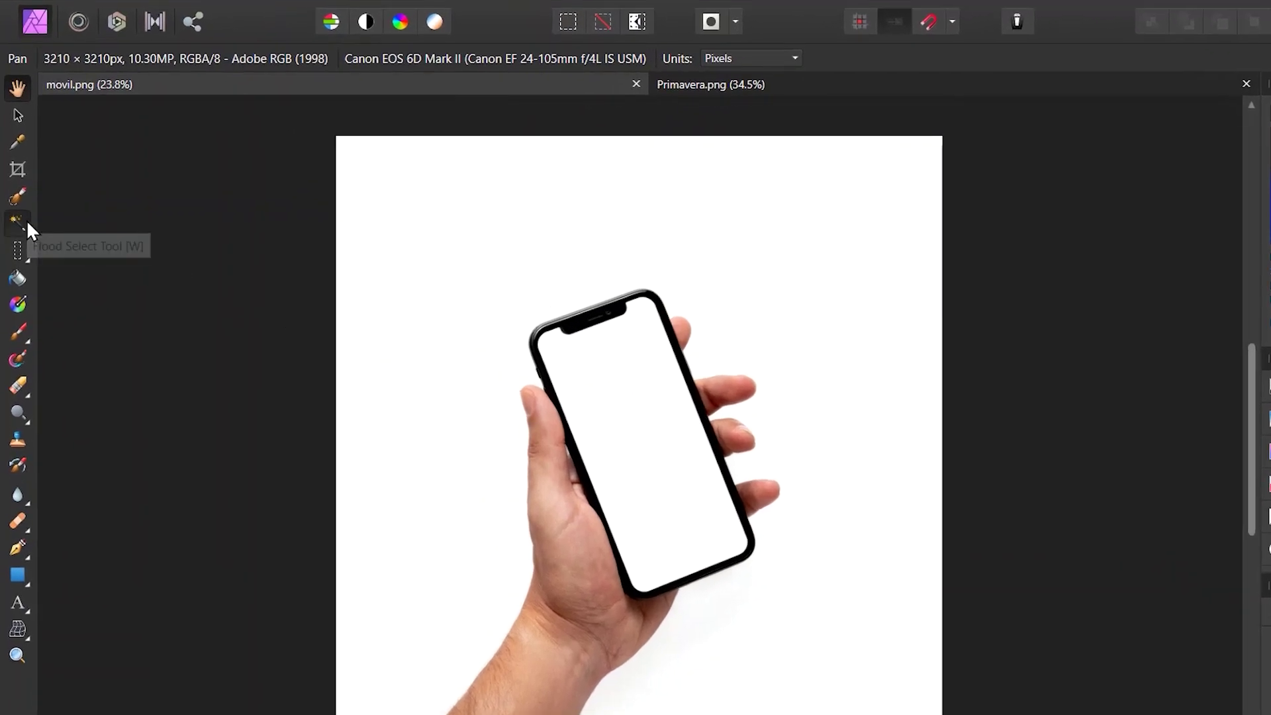
Step: Flood-select the white background and phone screen, then invert the pixel selection
{"action": "left_click", "coordinate": [25, 220]}
{"action": "left_click", "coordinate": [395, 276]}
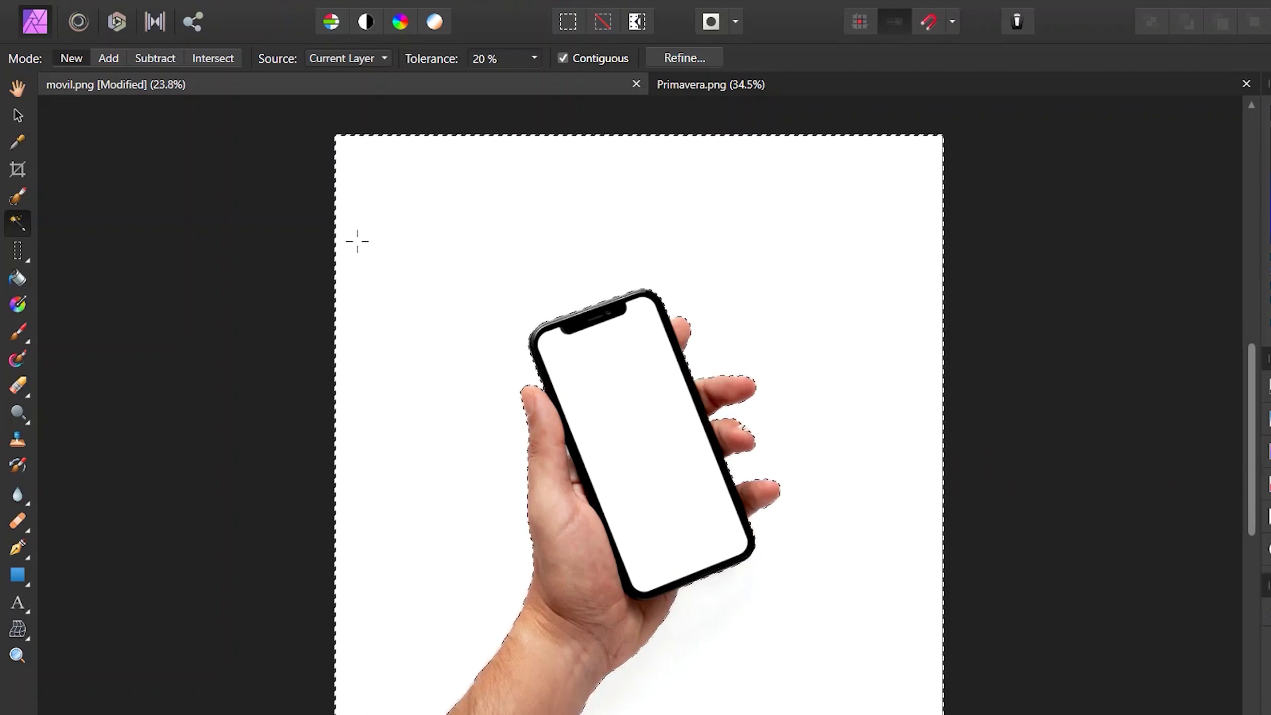
{"action": "left_click", "coordinate": [109, 57]}
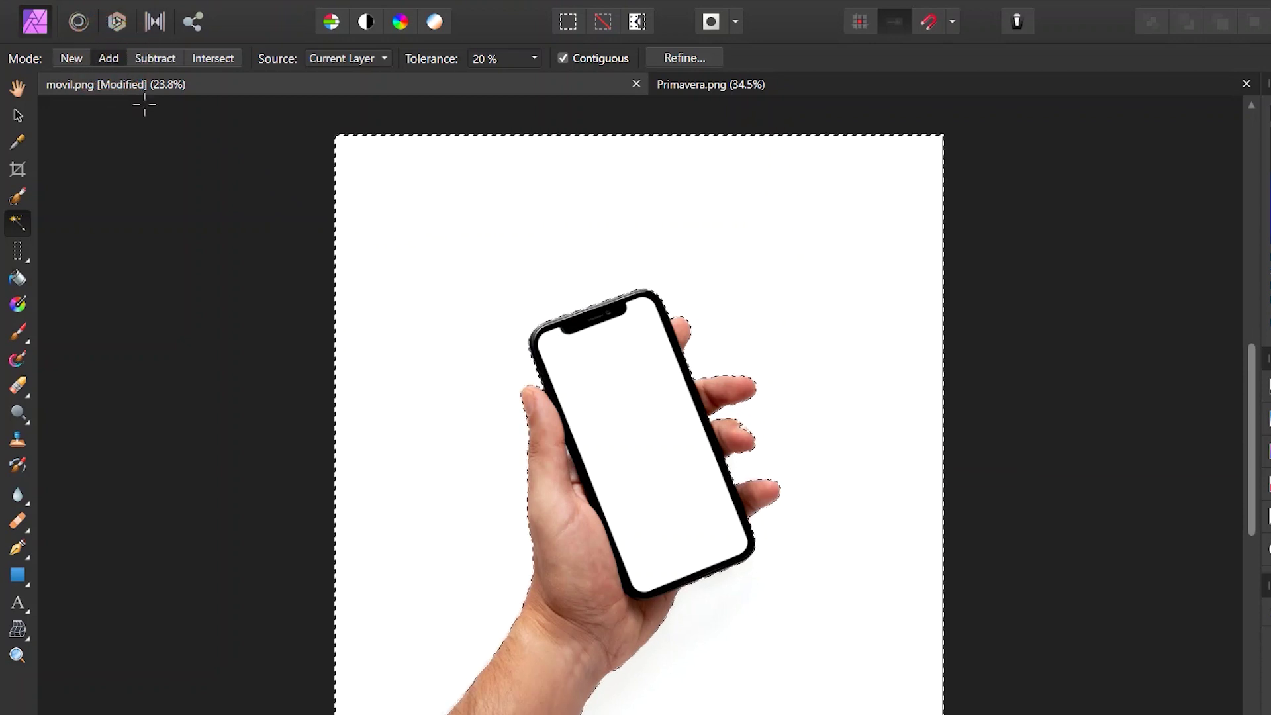
{"action": "left_click", "coordinate": [627, 429]}
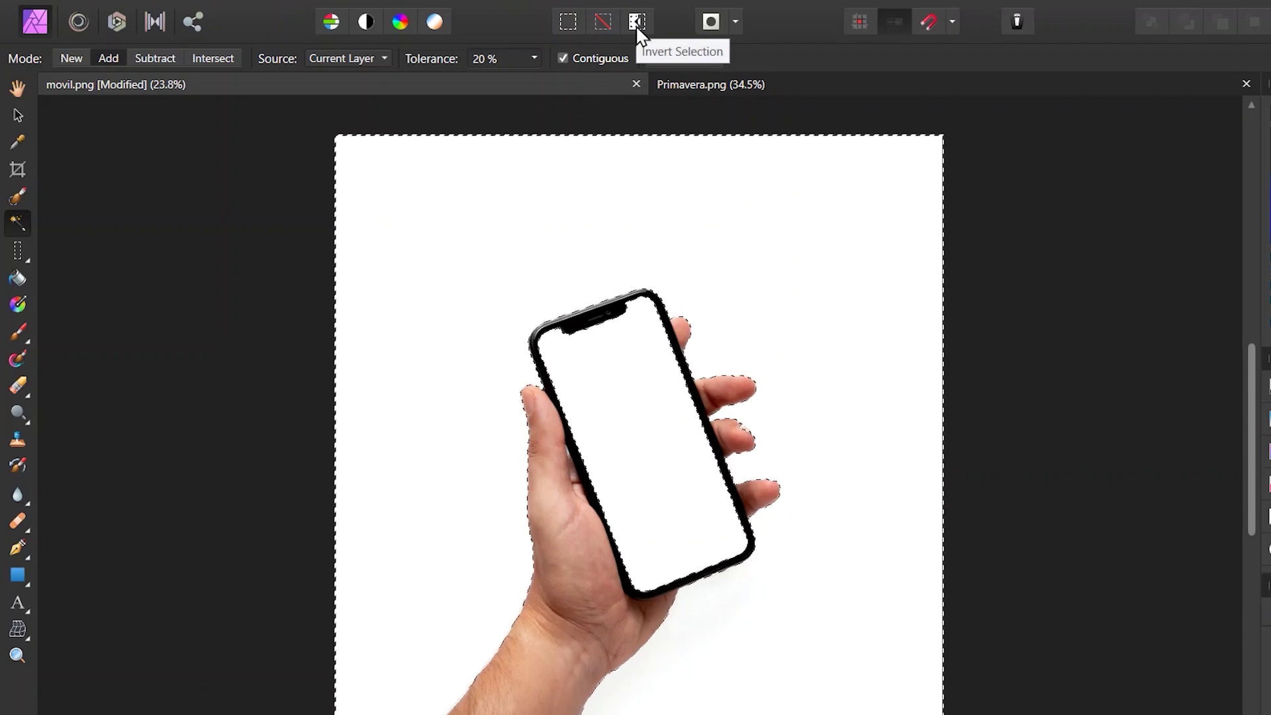
{"action": "left_click", "coordinate": [348, 14]}
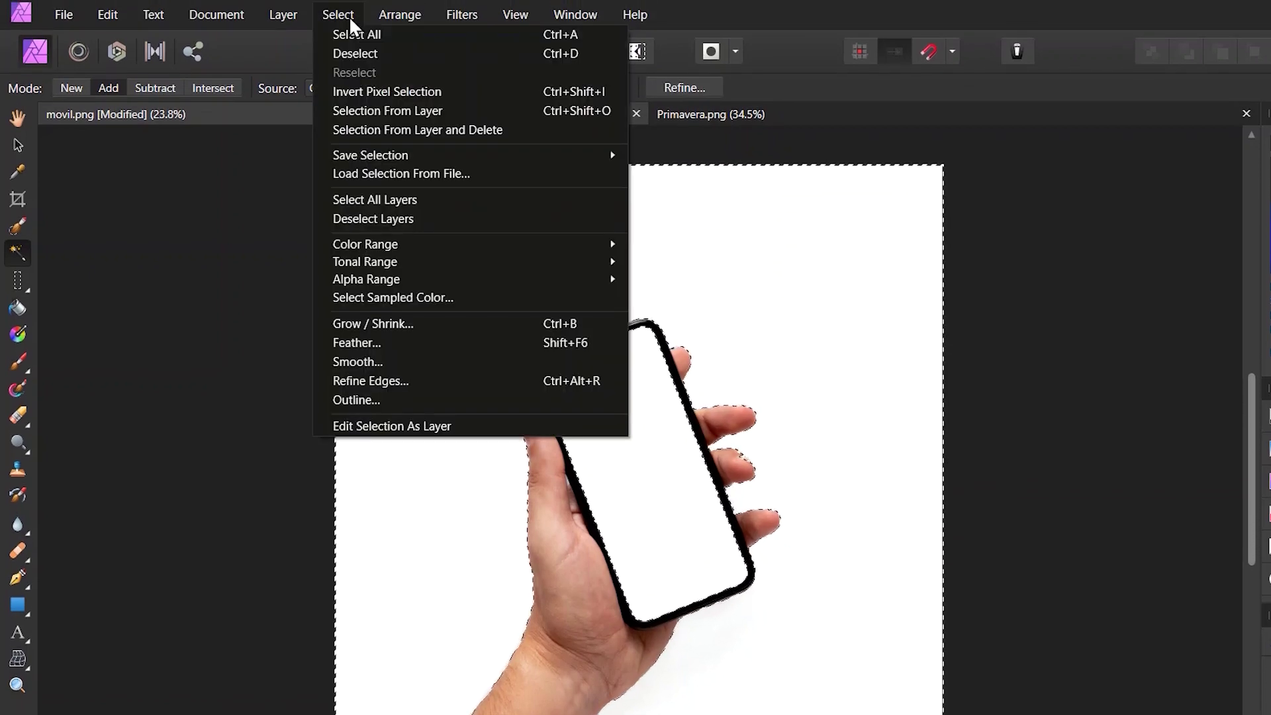
{"action": "left_click", "coordinate": [511, 91]}
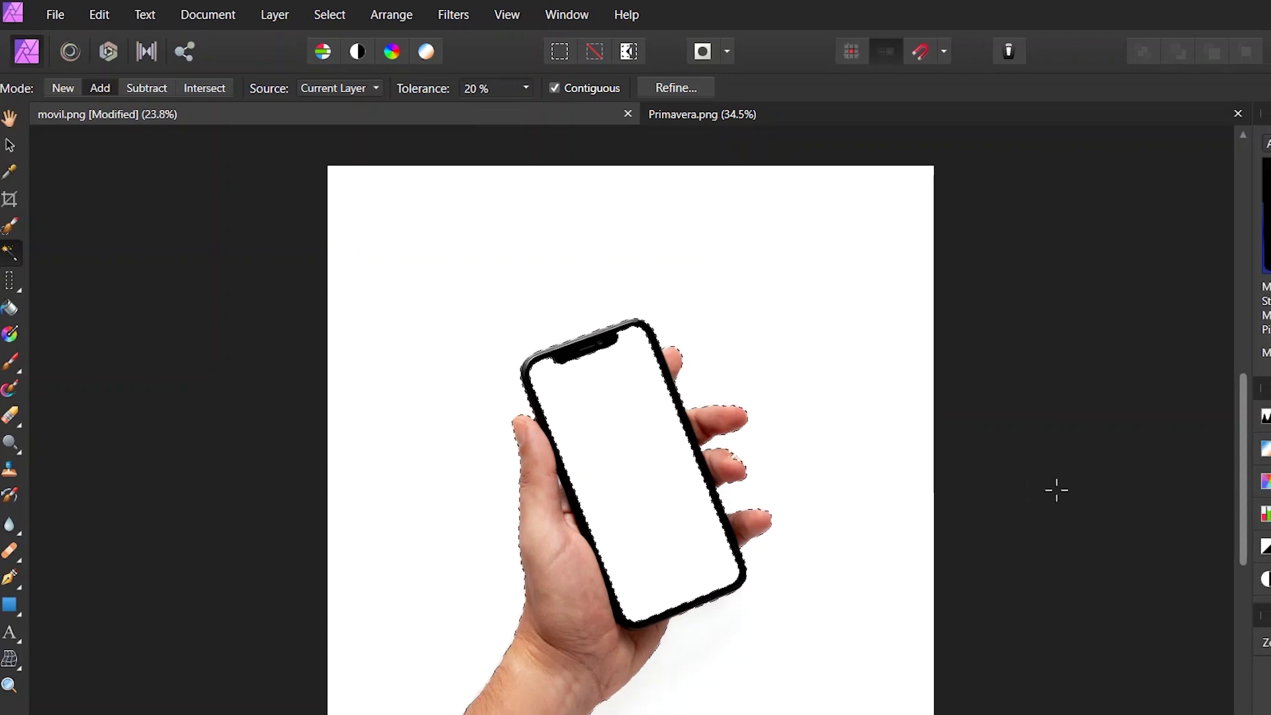
Step: Add a layer mask from the selection and show Large Thumbnails in Layers
{"action": "left_click", "coordinate": [1104, 391]}
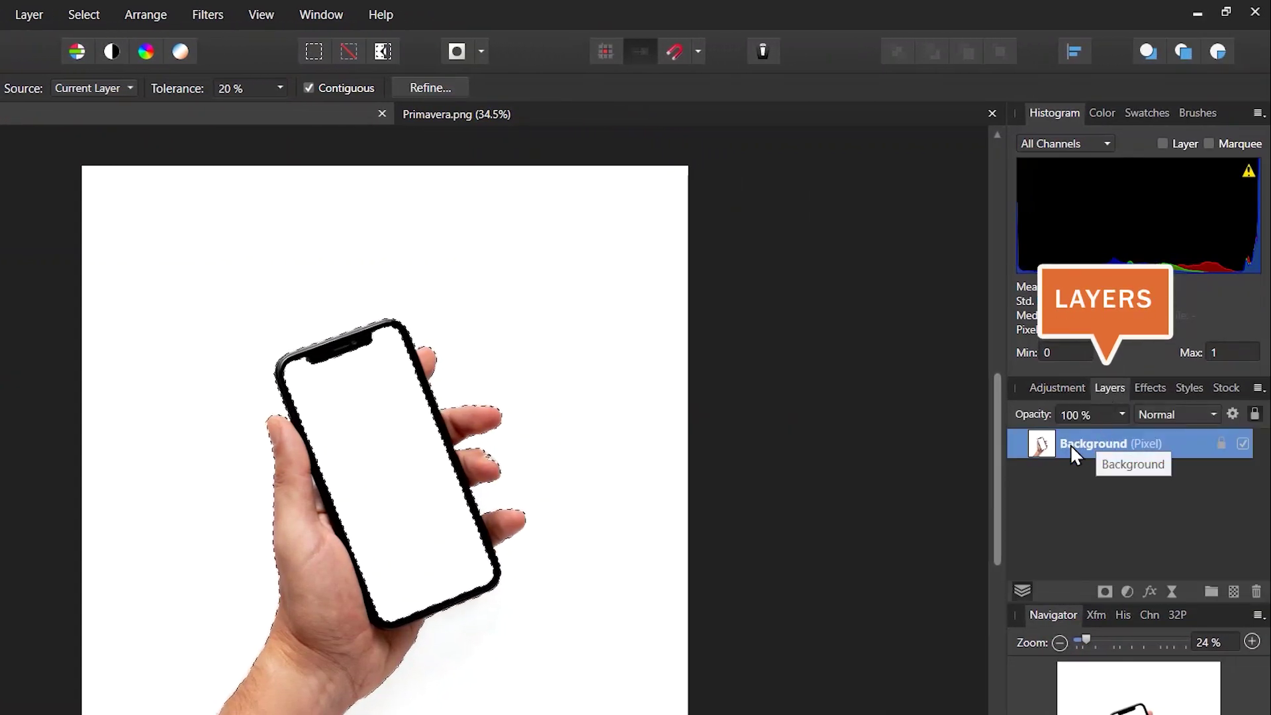
{"action": "left_click", "coordinate": [1102, 589]}
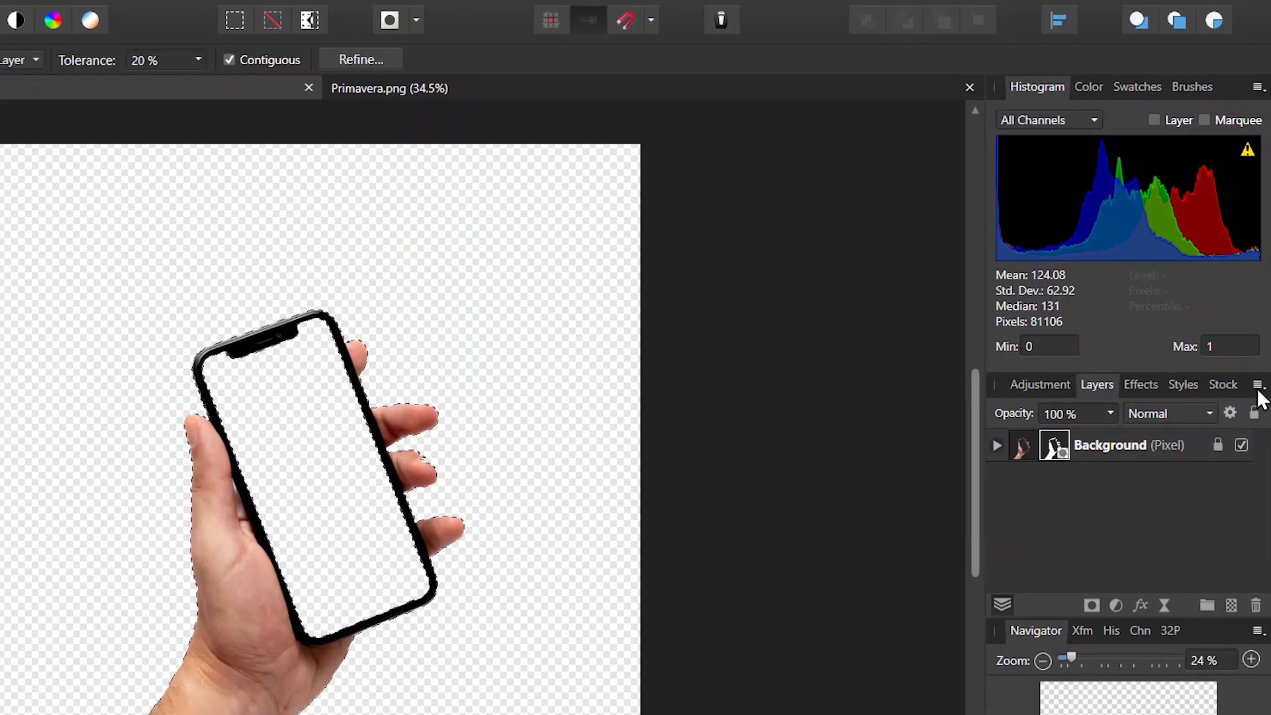
{"action": "left_click", "coordinate": [1258, 389]}
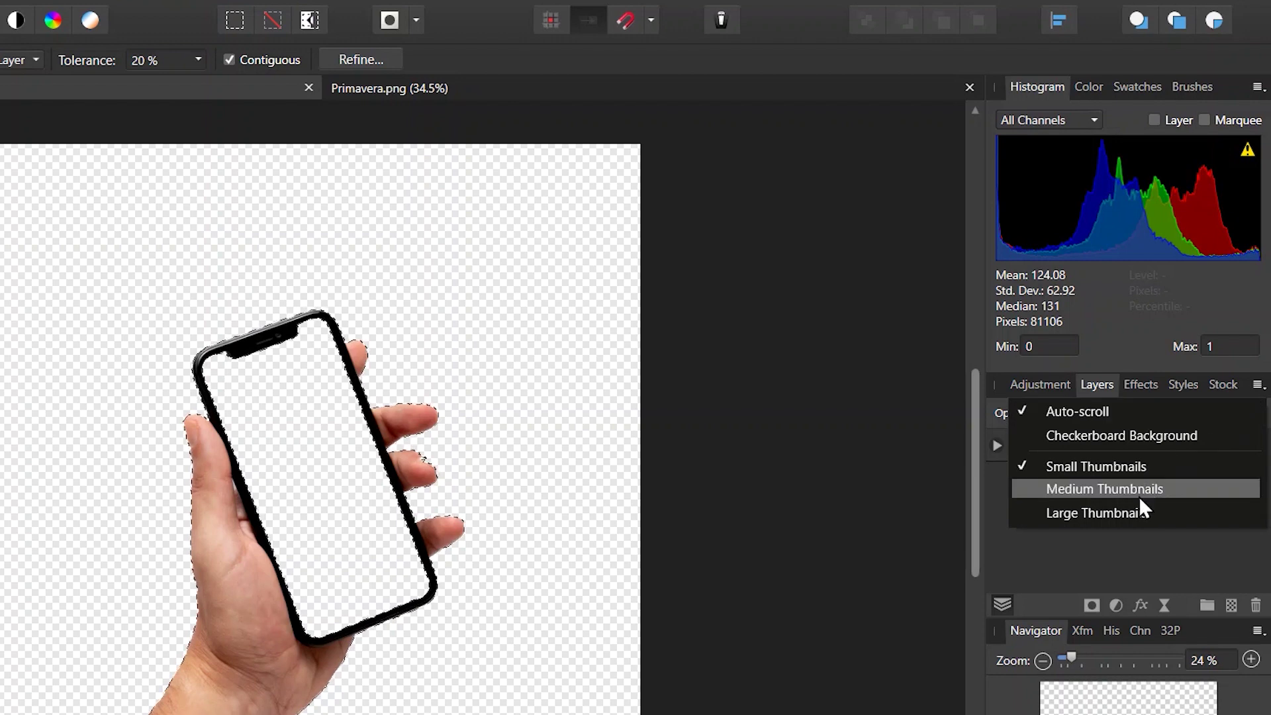
{"action": "left_click", "coordinate": [1141, 515]}
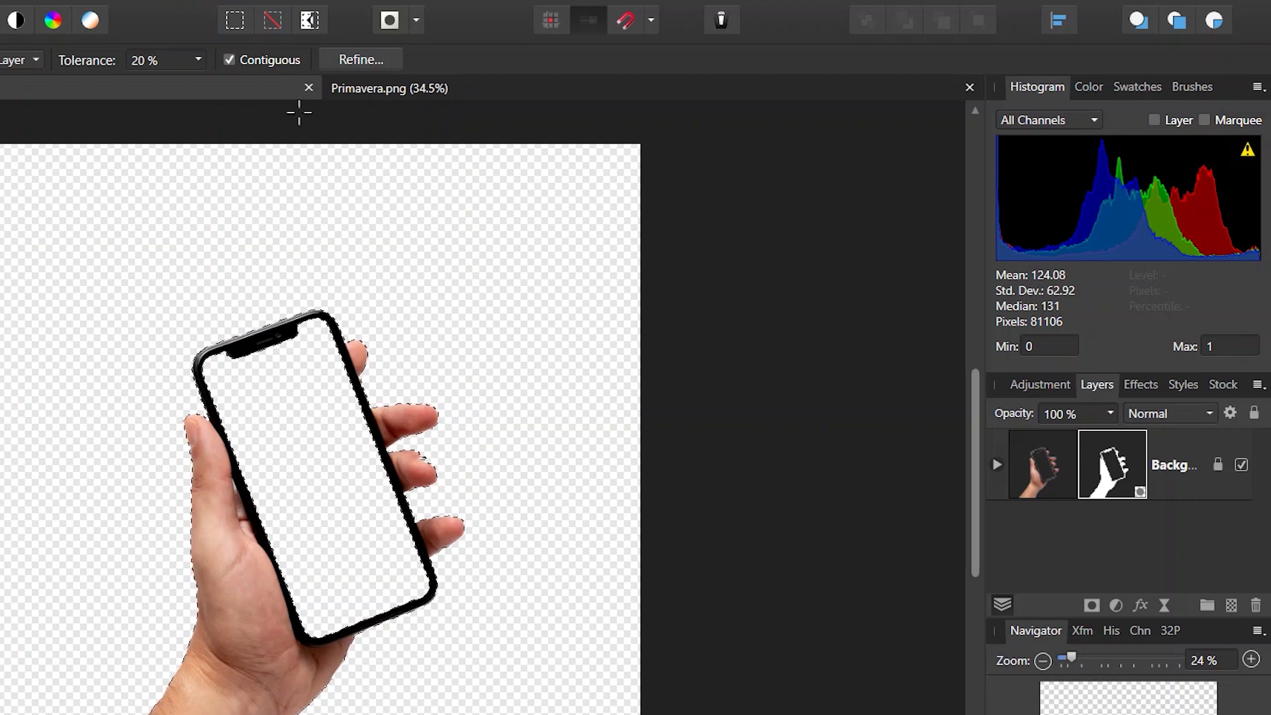
Step: Deselect, zoom to the fingers, and toggle the mask off and on to compare
{"action": "left_click", "coordinate": [278, 20]}
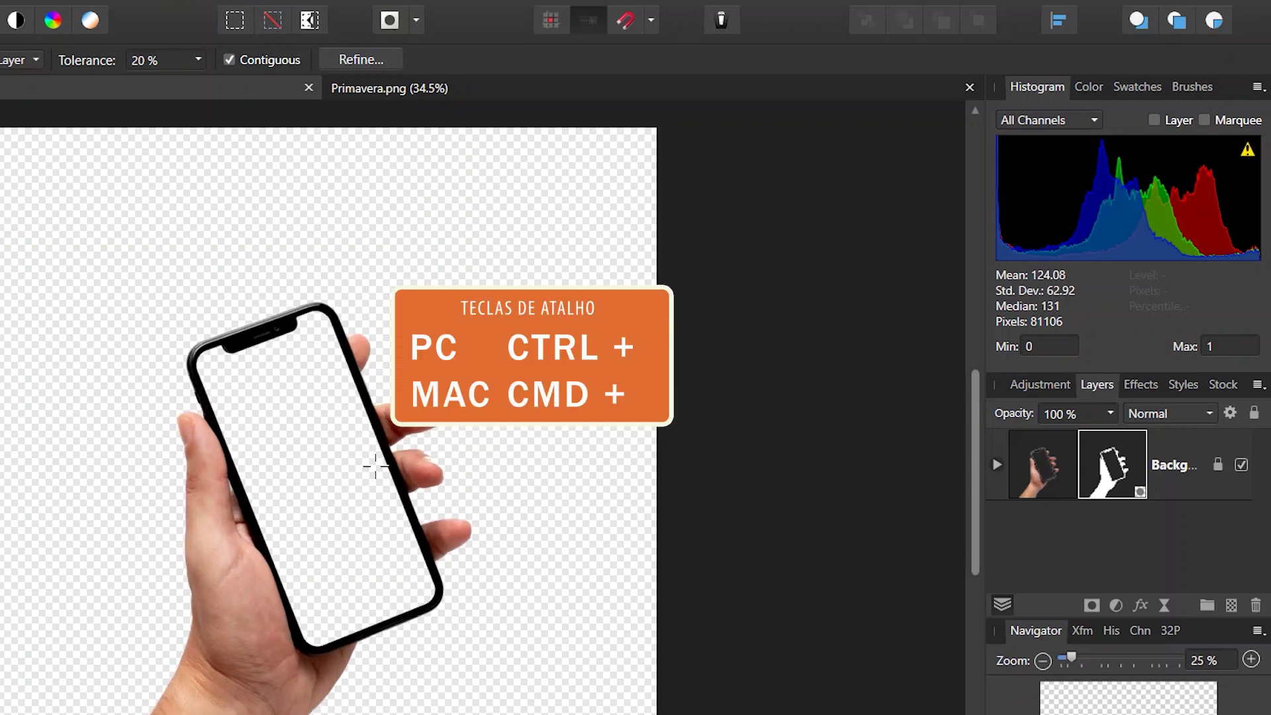
{"action": "key", "text": "ctrl+plus"}
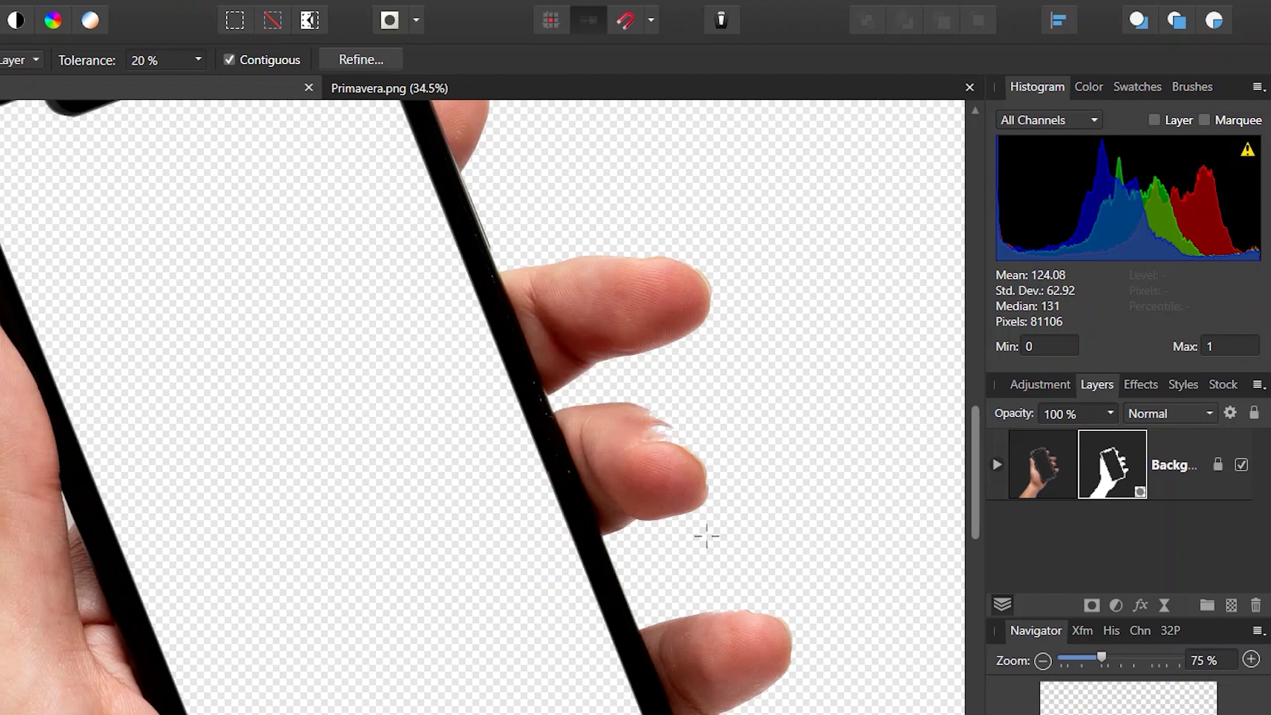
{"action": "mouse_move", "coordinate": [682, 411]}
{"action": "left_mouse_down"}
{"action": "mouse_move", "coordinate": [692, 553]}
{"action": "mouse_move", "coordinate": [692, 376]}
{"action": "left_mouse_up"}
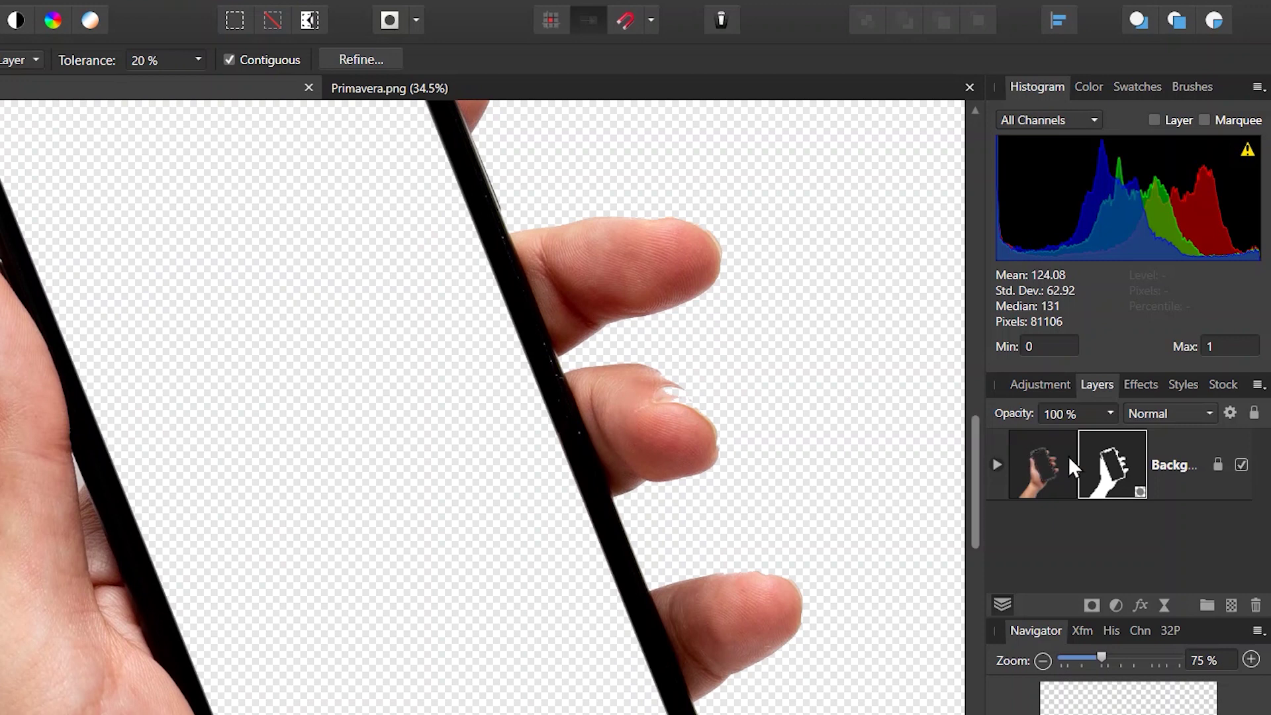
{"action": "left_click", "coordinate": [1100, 459], "text": "shift"}
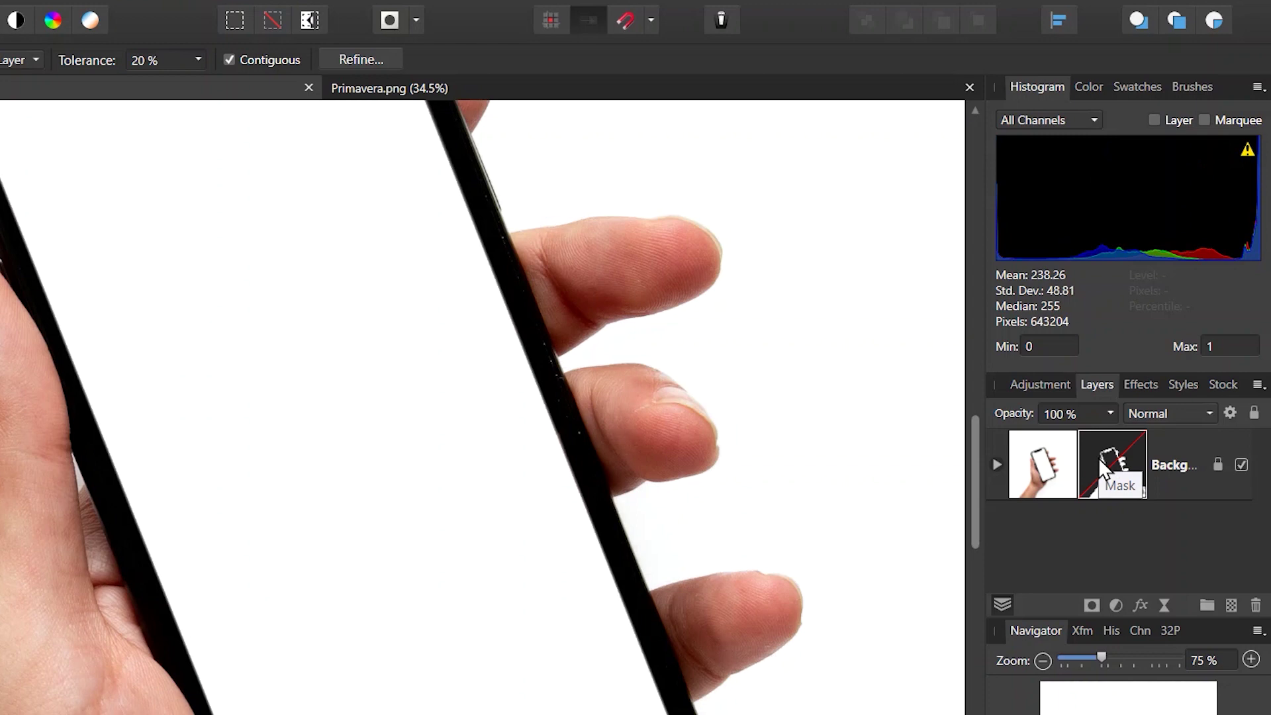
{"action": "left_click", "coordinate": [1099, 459], "text": "shift"}
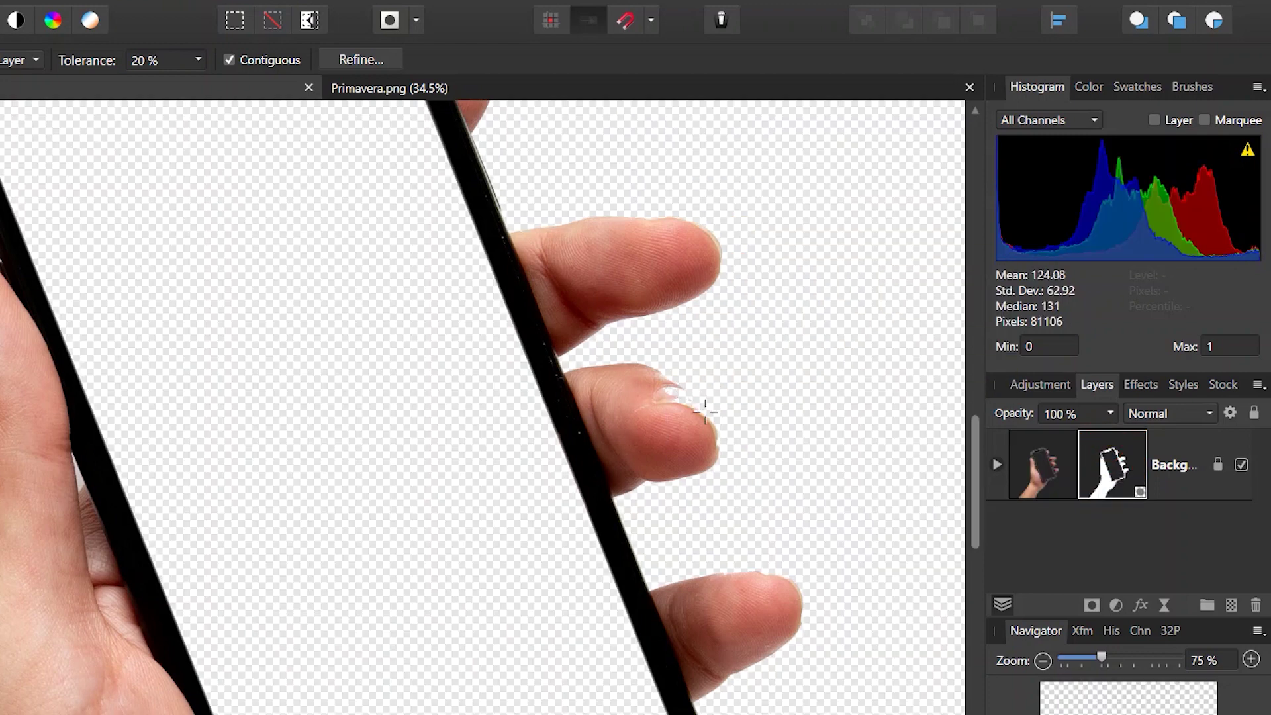
{"action": "scroll", "coordinate": [705, 412], "scroll_direction": "up", "scroll_amount": 2}
{"action": "mouse_move", "coordinate": [708, 408]}
{"action": "left_mouse_down"}
{"action": "mouse_move", "coordinate": [443, 488]}
{"action": "mouse_move", "coordinate": [287, 513]}
{"action": "left_mouse_up"}
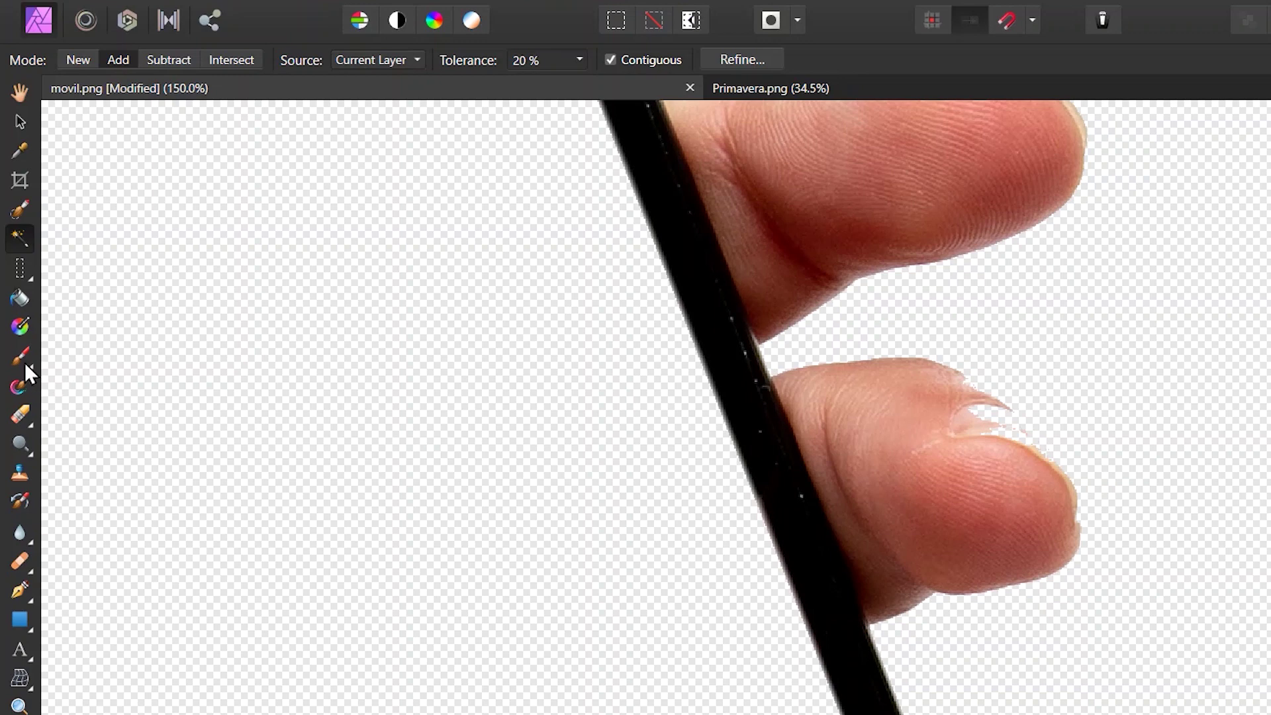
Step: Paint the fingertip's nail edge back onto the mask in white
{"action": "left_click", "coordinate": [21, 362]}
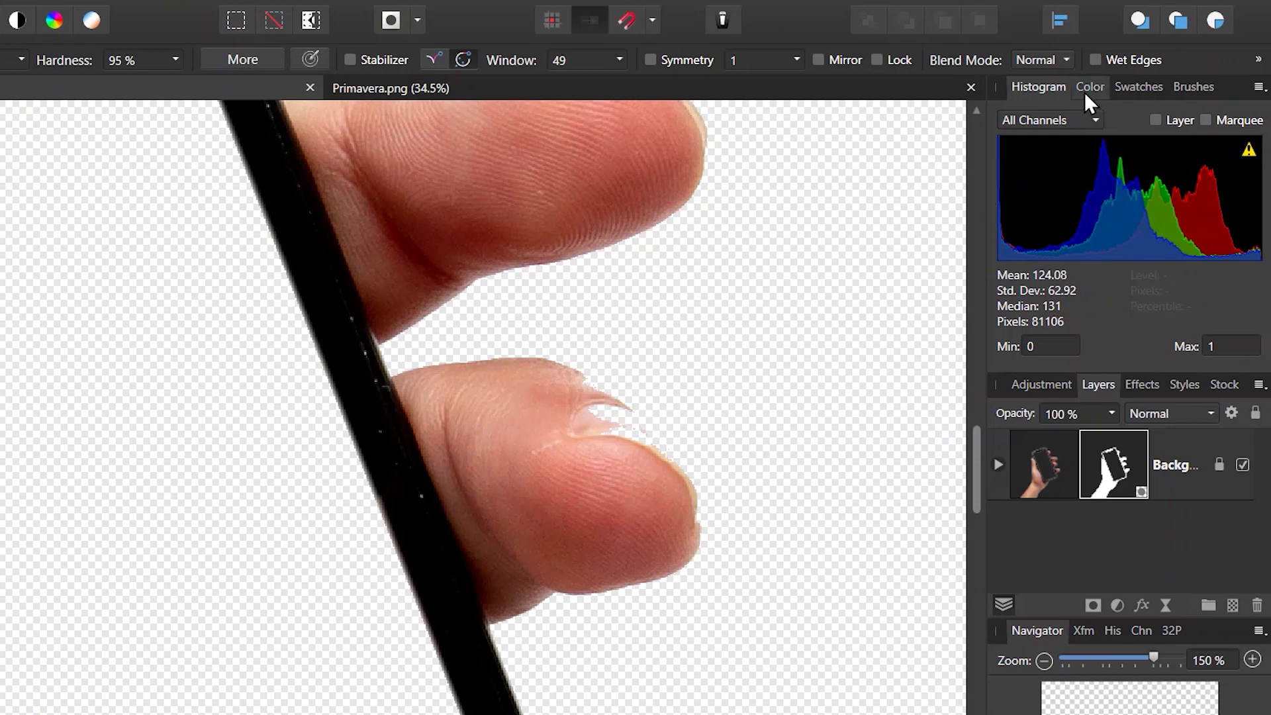
{"action": "left_click", "coordinate": [1087, 88]}
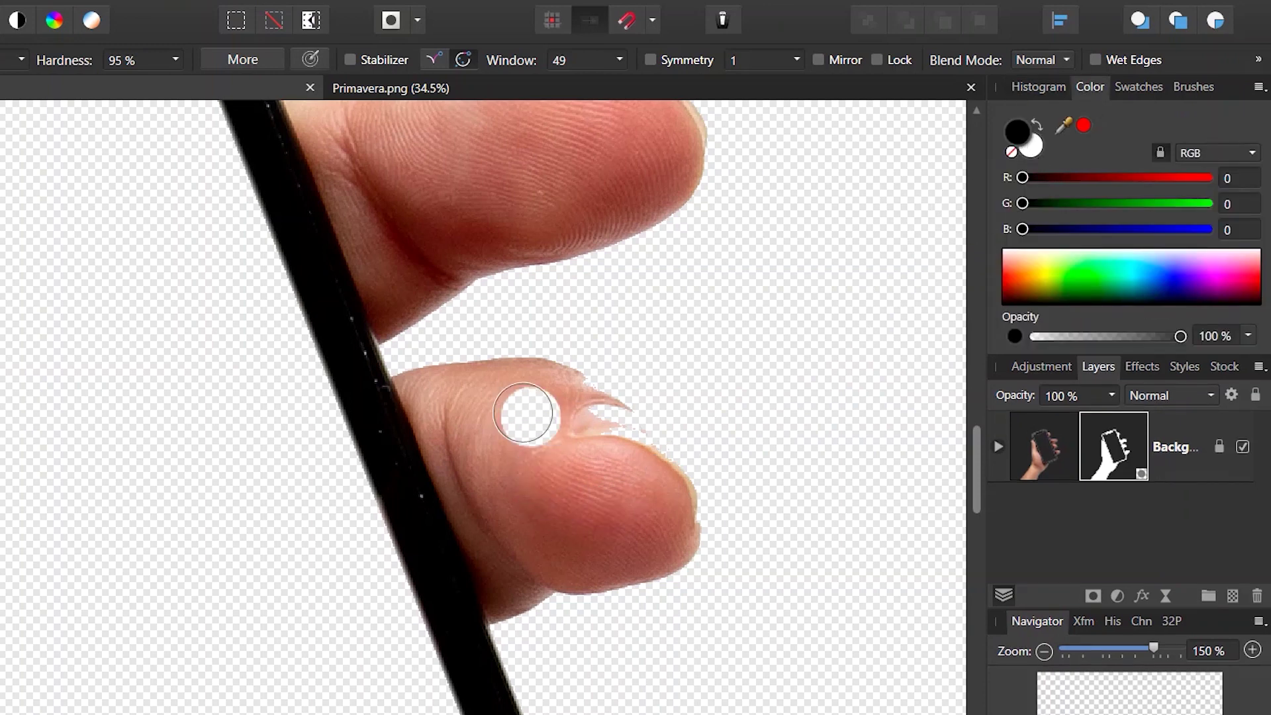
{"action": "mouse_move", "coordinate": [513, 414]}
{"action": "left_mouse_down"}
{"action": "mouse_move", "coordinate": [581, 473]}
{"action": "mouse_move", "coordinate": [594, 518]}
{"action": "left_mouse_up"}
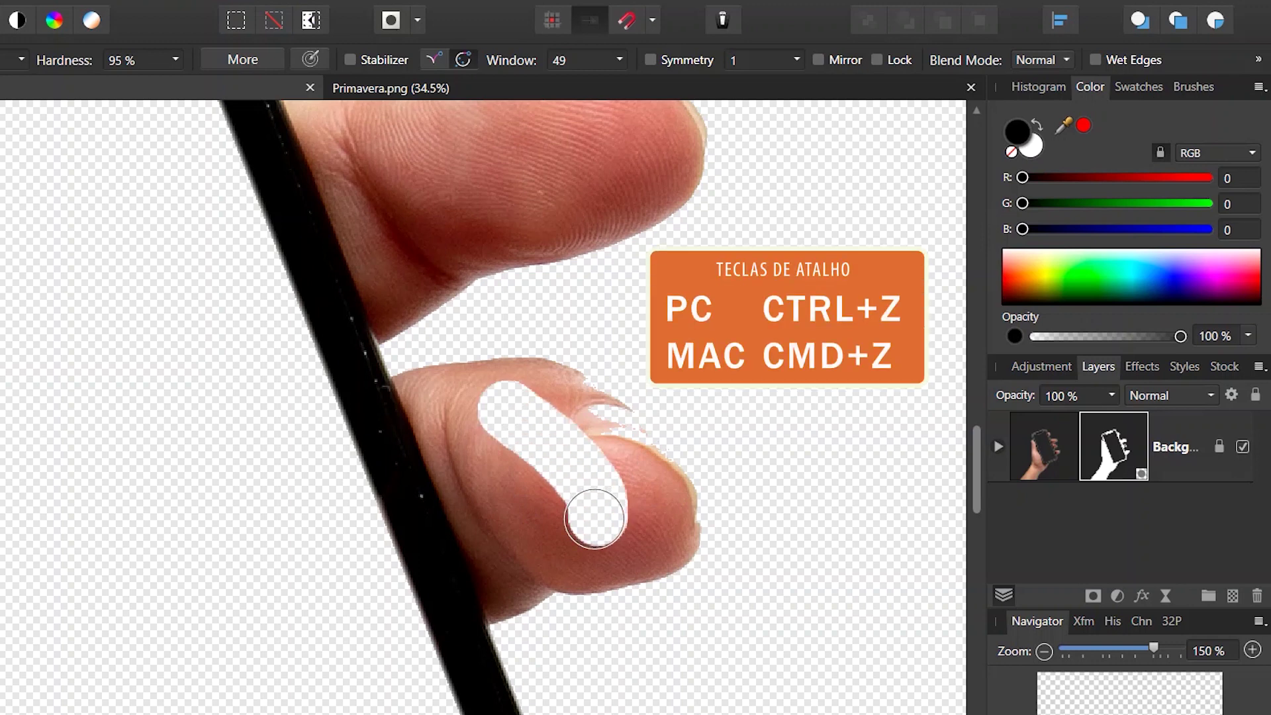
{"action": "key", "text": "ctrl+z"}
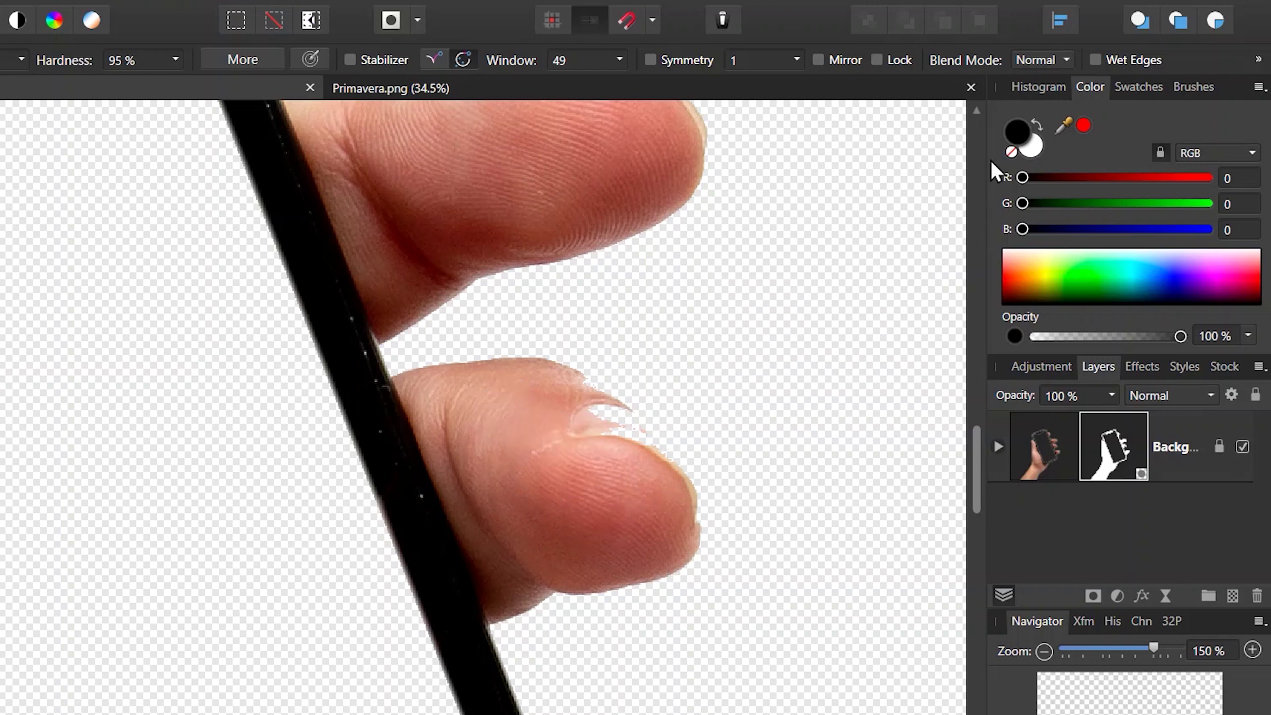
{"action": "left_click", "coordinate": [1037, 121]}
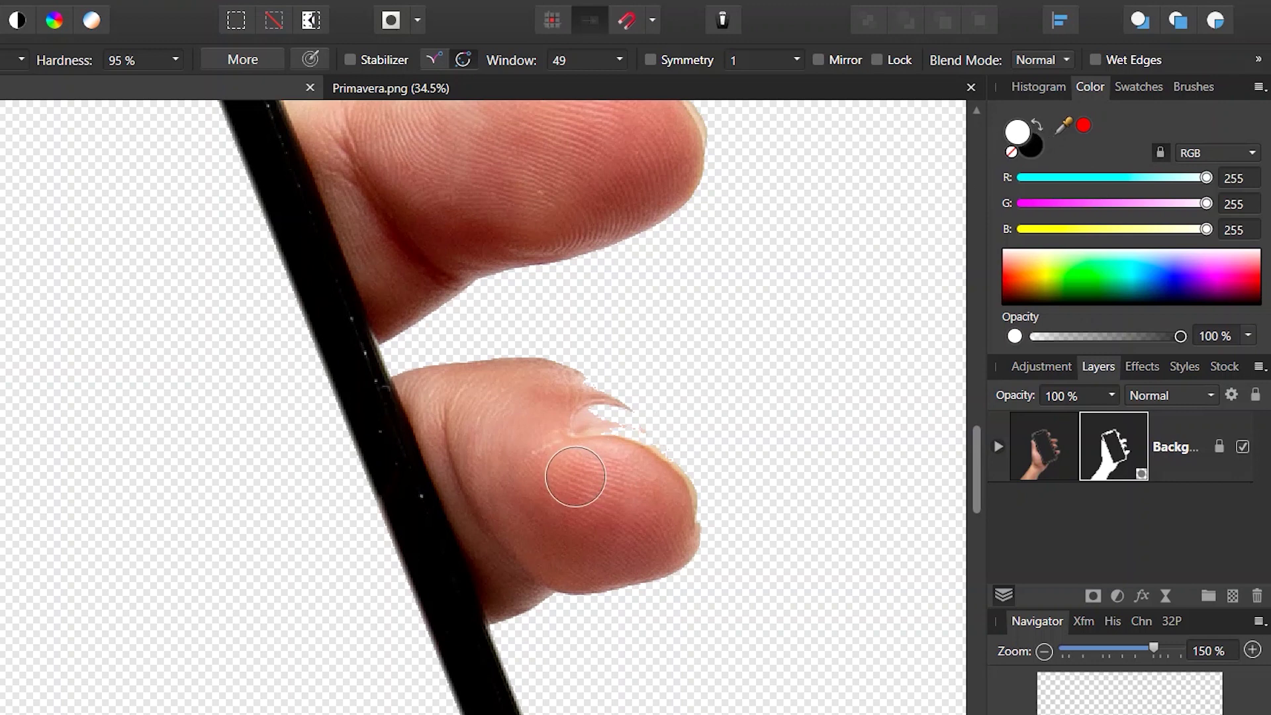
{"action": "left_click_drag", "start_coordinate": [549, 396], "coordinate": [630, 472]}
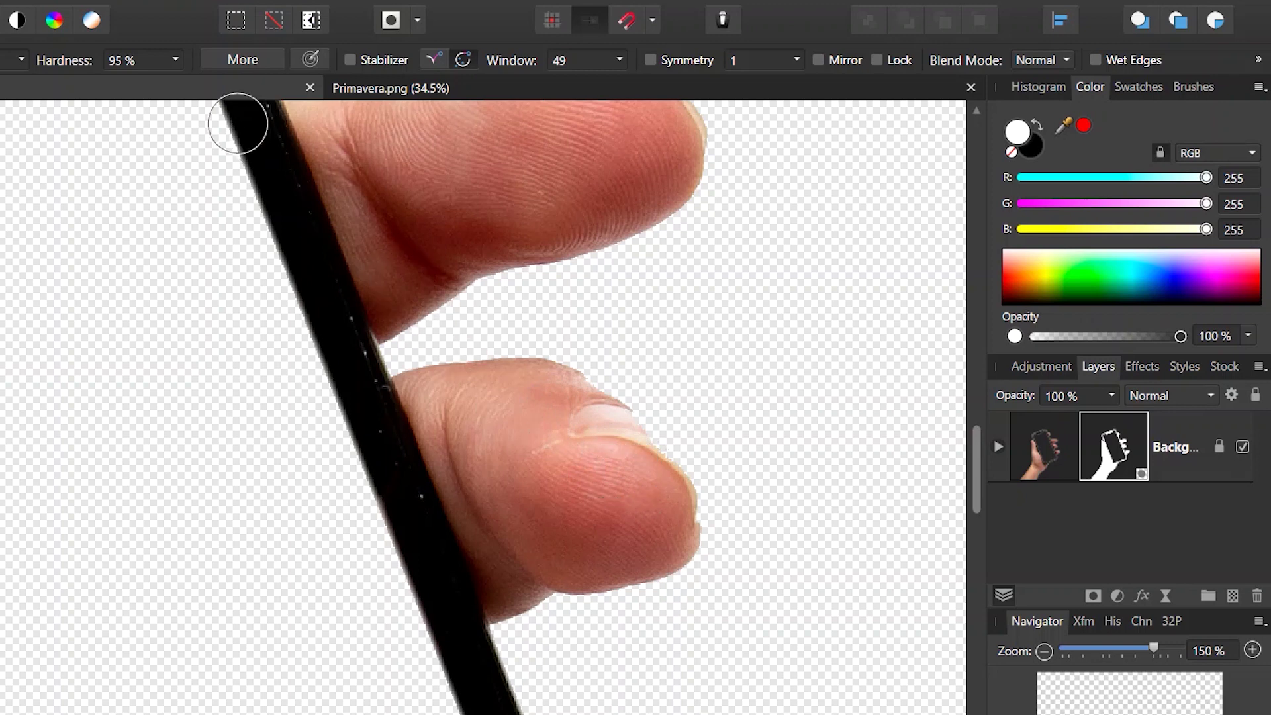
Step: Raise the Paint Brush hardness to 98%
{"action": "left_click", "coordinate": [176, 59]}
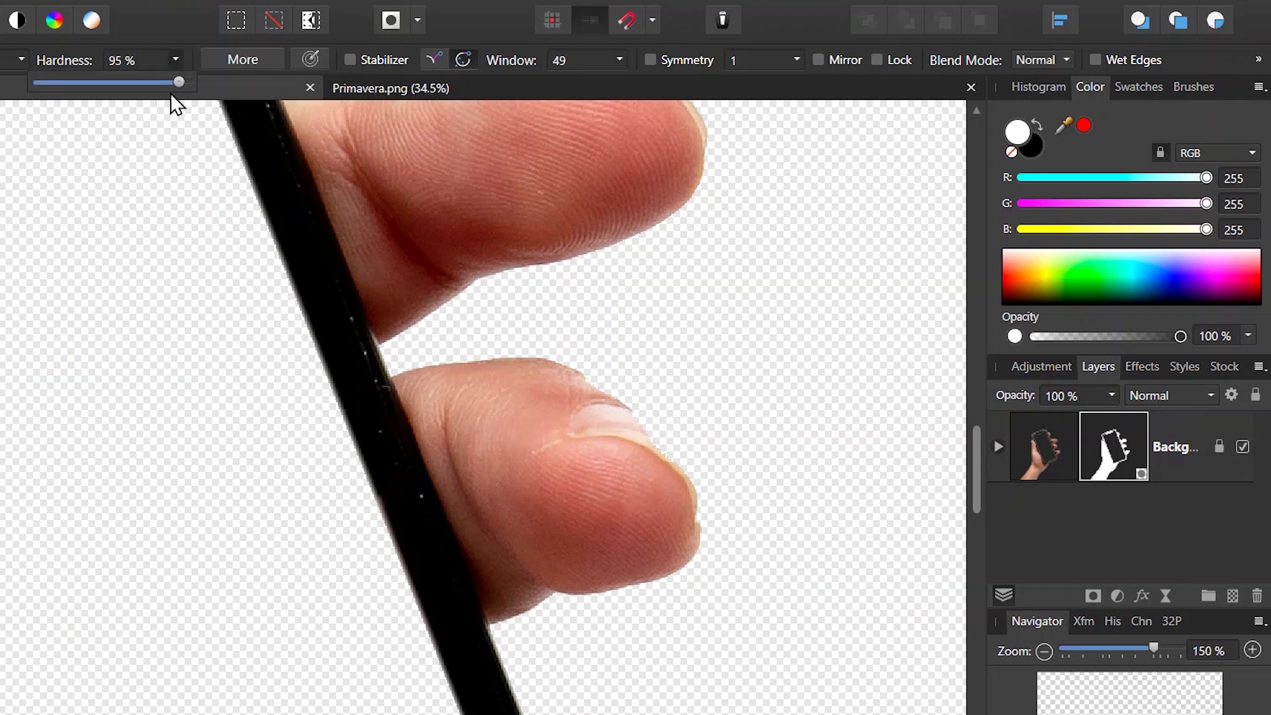
{"action": "left_click", "coordinate": [173, 82]}
{"action": "left_click_drag", "start_coordinate": [173, 81], "coordinate": [184, 82]}
{"action": "left_click", "coordinate": [566, 398]}
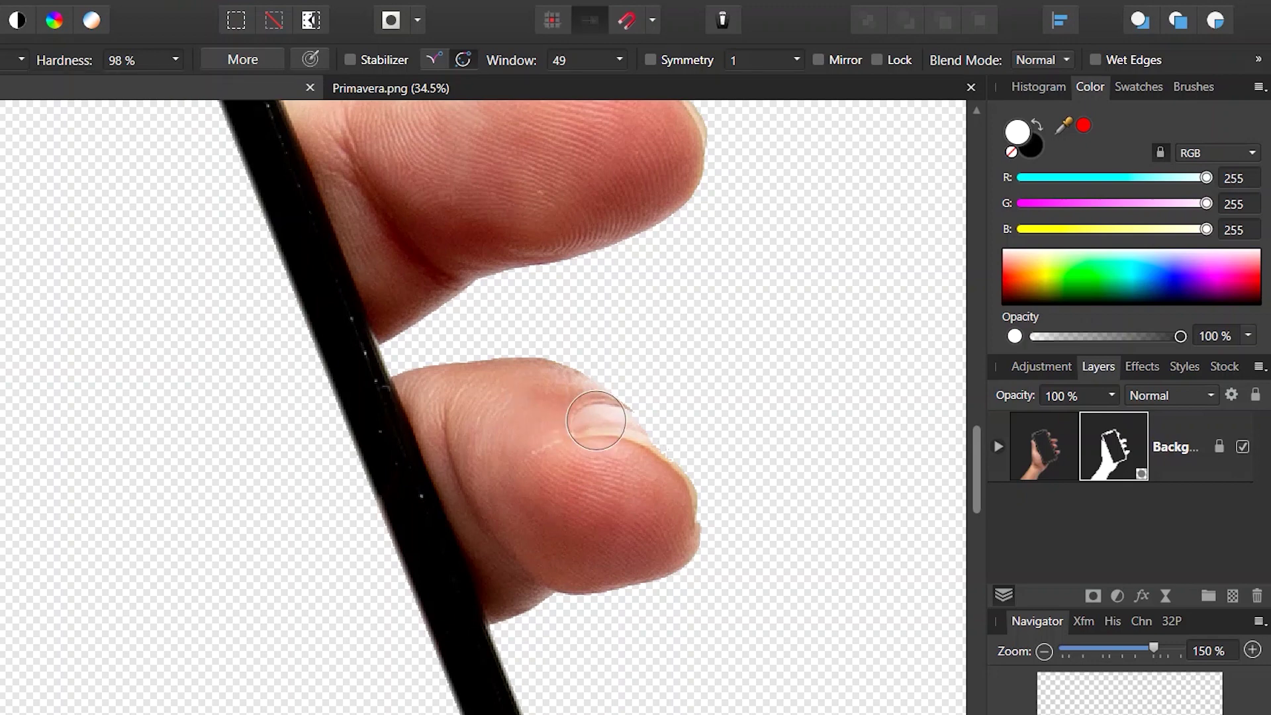
{"action": "left_click_drag", "start_coordinate": [630, 673], "coordinate": [620, 429]}
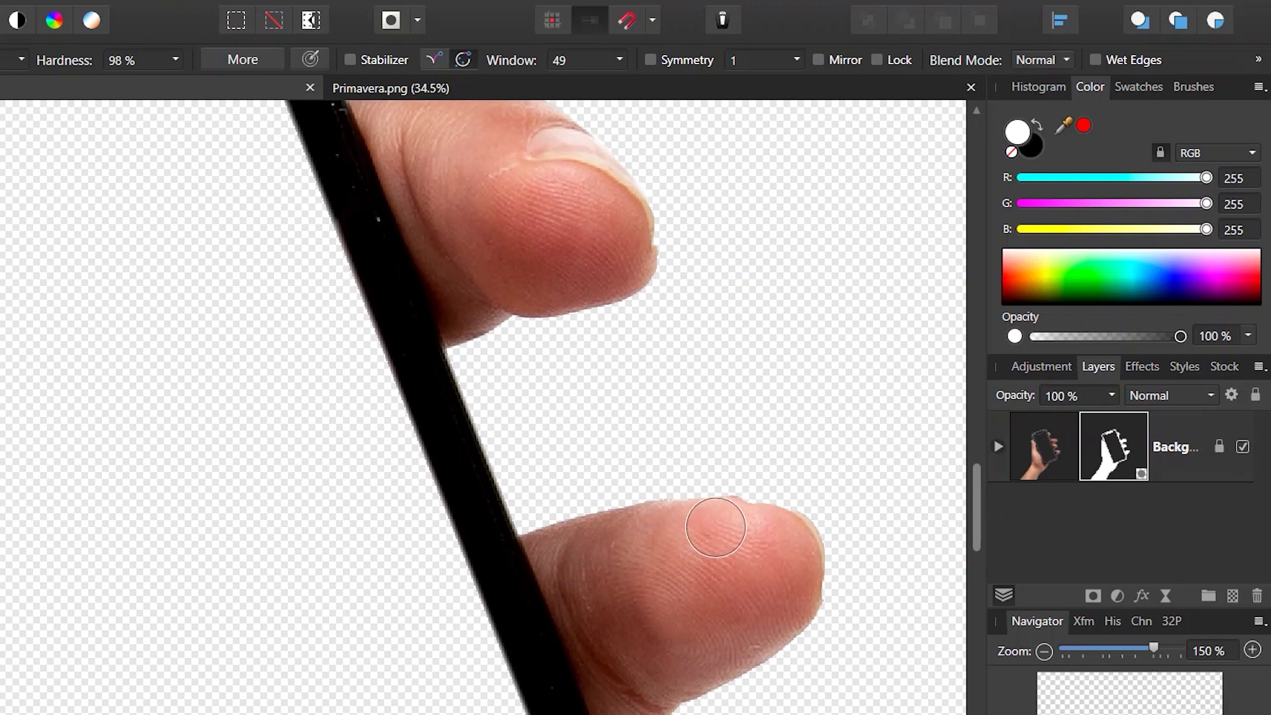
{"action": "left_click_drag", "start_coordinate": [593, 269], "coordinate": [629, 351]}
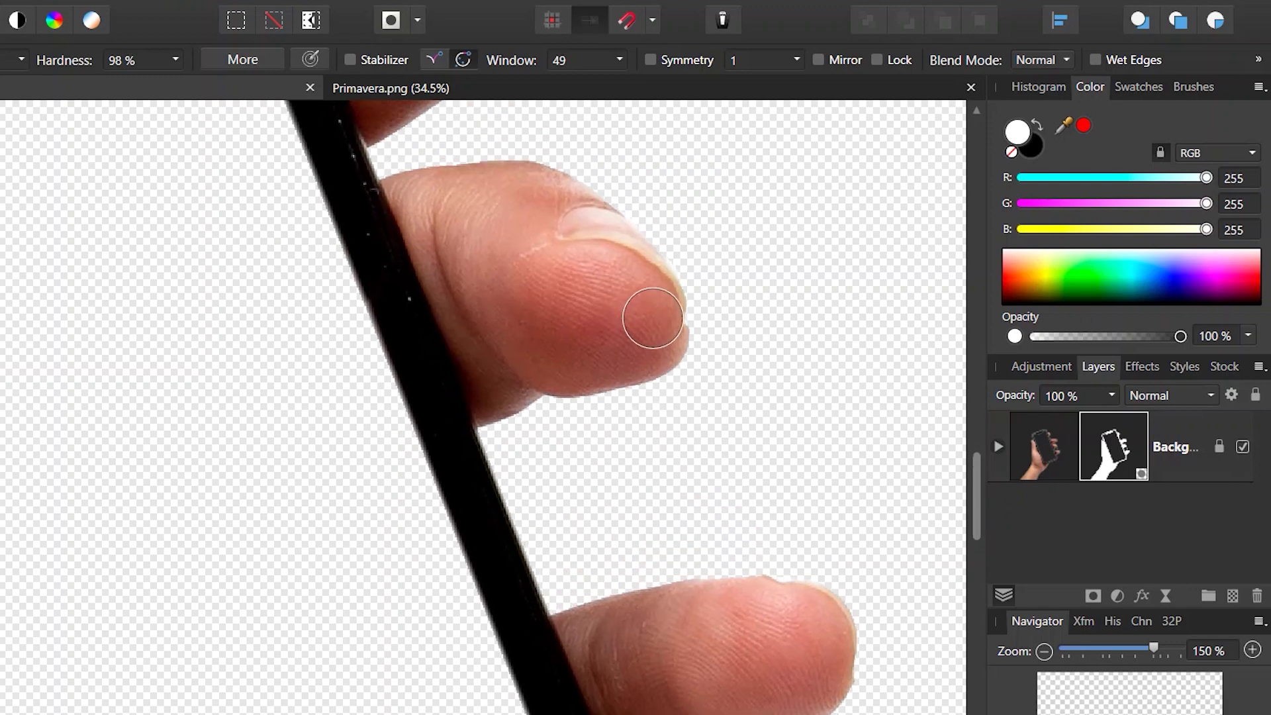
{"action": "scroll", "coordinate": [780, 686], "scroll_direction": "down", "scroll_amount": 5}
{"action": "scroll", "coordinate": [775, 680], "scroll_direction": "up", "scroll_amount": 1}
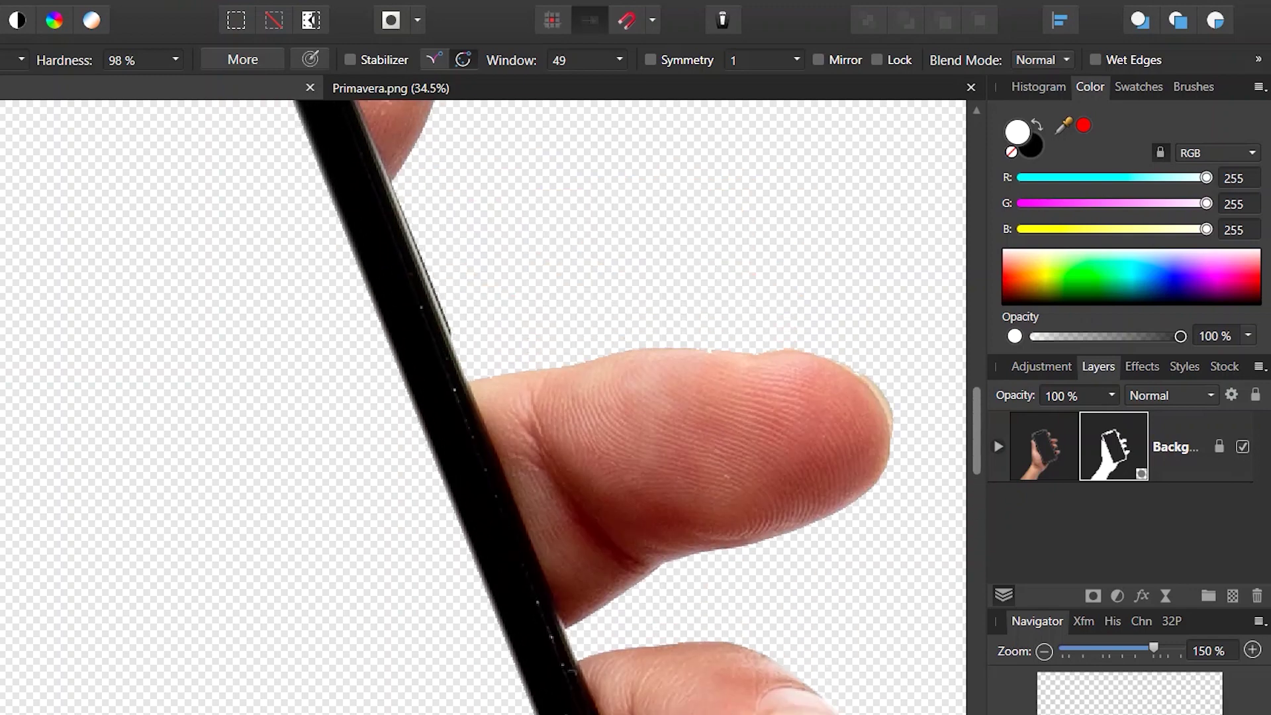
Step: Paint away the whitish fringe and specks along the fingertip edges
{"action": "left_click_drag", "start_coordinate": [687, 369], "coordinate": [828, 383]}
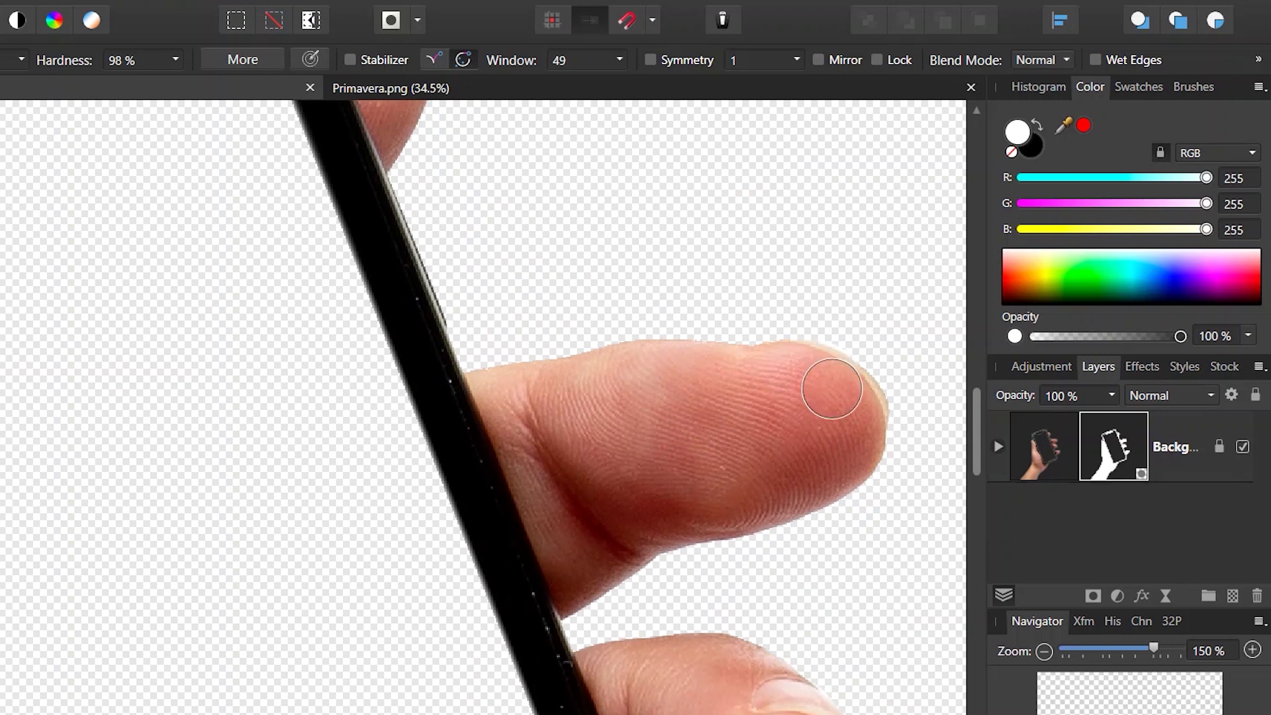
{"action": "mouse_move", "coordinate": [642, 400]}
{"action": "left_mouse_down"}
{"action": "mouse_move", "coordinate": [737, 539]}
{"action": "mouse_move", "coordinate": [715, 590]}
{"action": "left_mouse_up"}
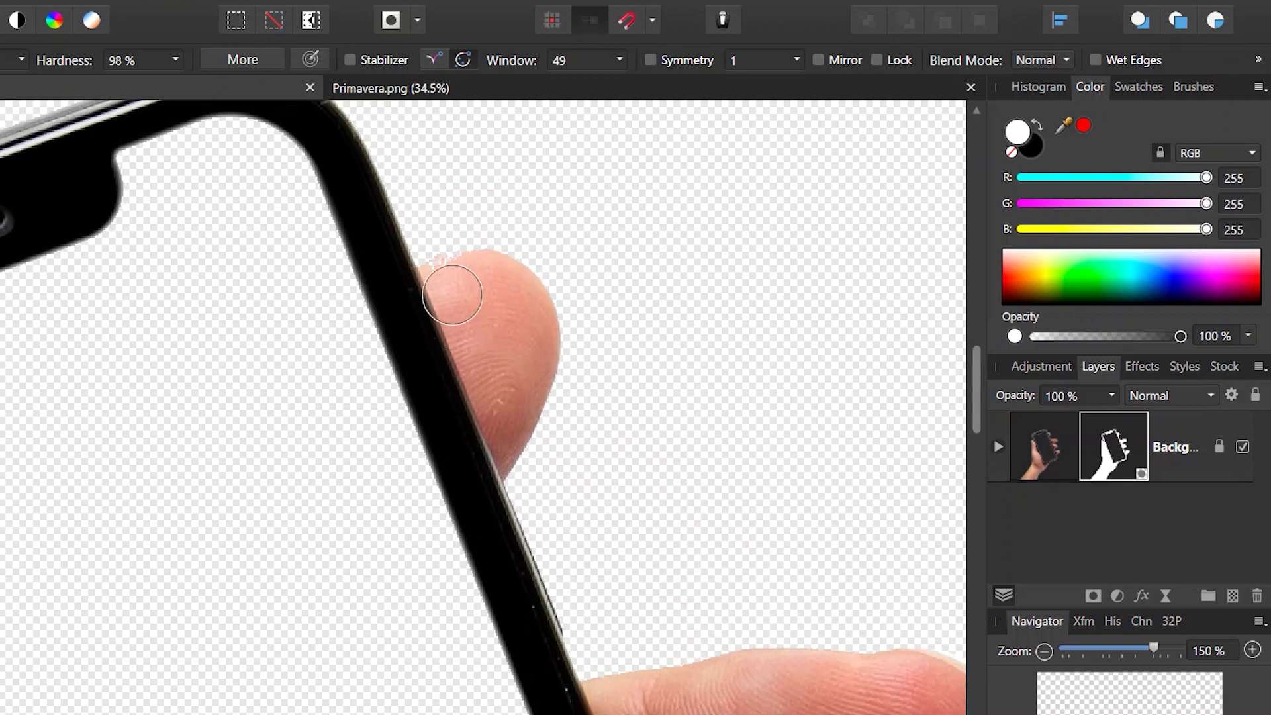
{"action": "left_click_drag", "start_coordinate": [430, 289], "coordinate": [483, 273]}
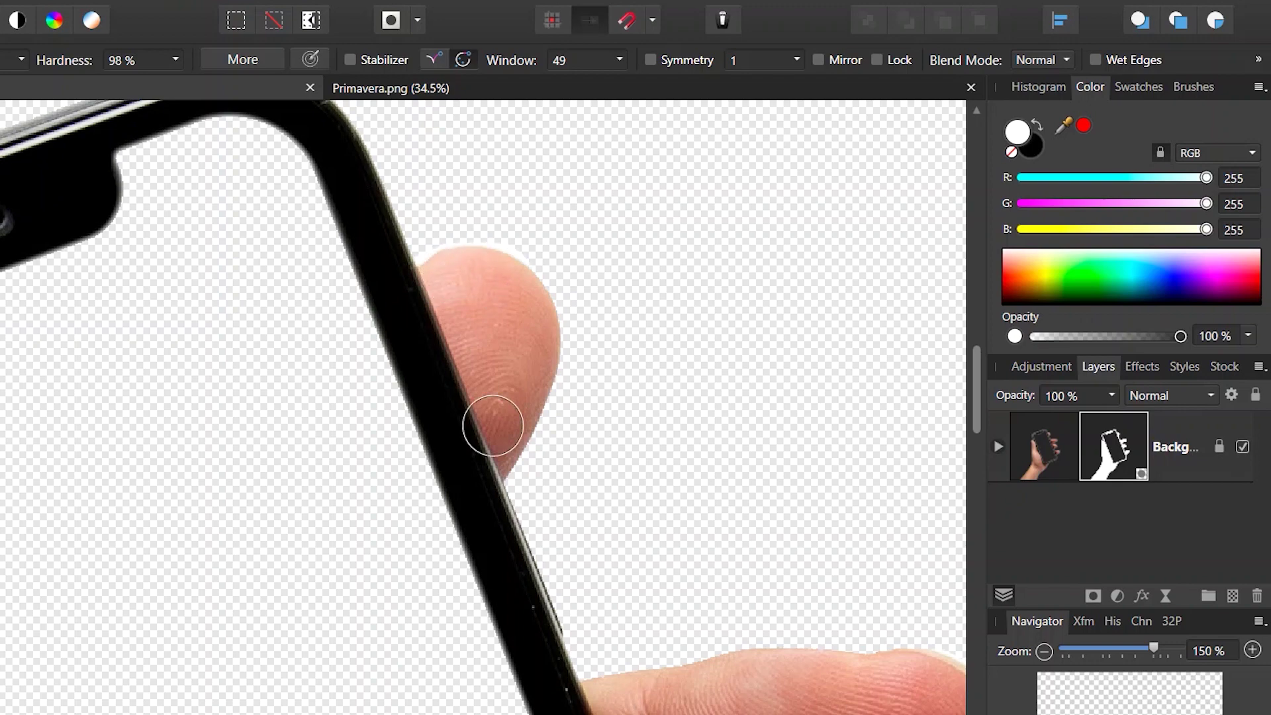
{"action": "scroll", "coordinate": [493, 426], "scroll_direction": "down", "scroll_amount": 2}
{"action": "scroll", "coordinate": [492, 423], "scroll_direction": "down", "scroll_amount": 1}
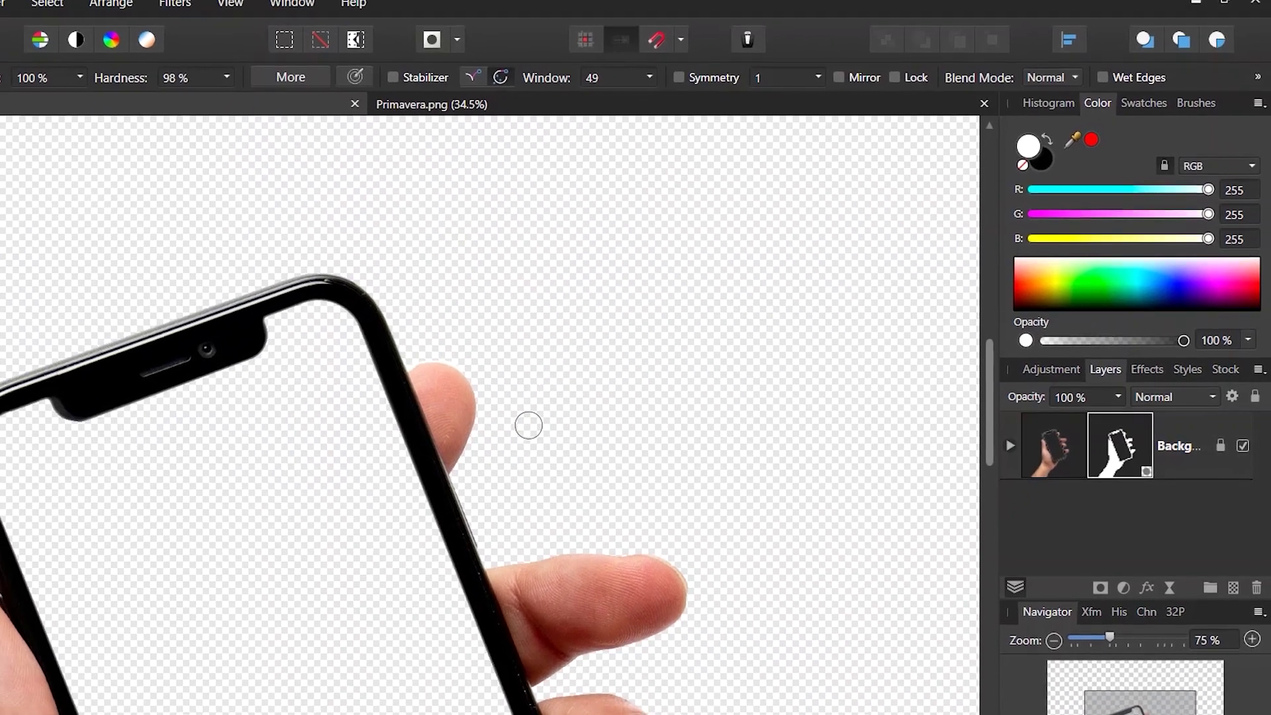
{"action": "scroll", "coordinate": [528, 425], "scroll_direction": "down", "scroll_amount": 1}
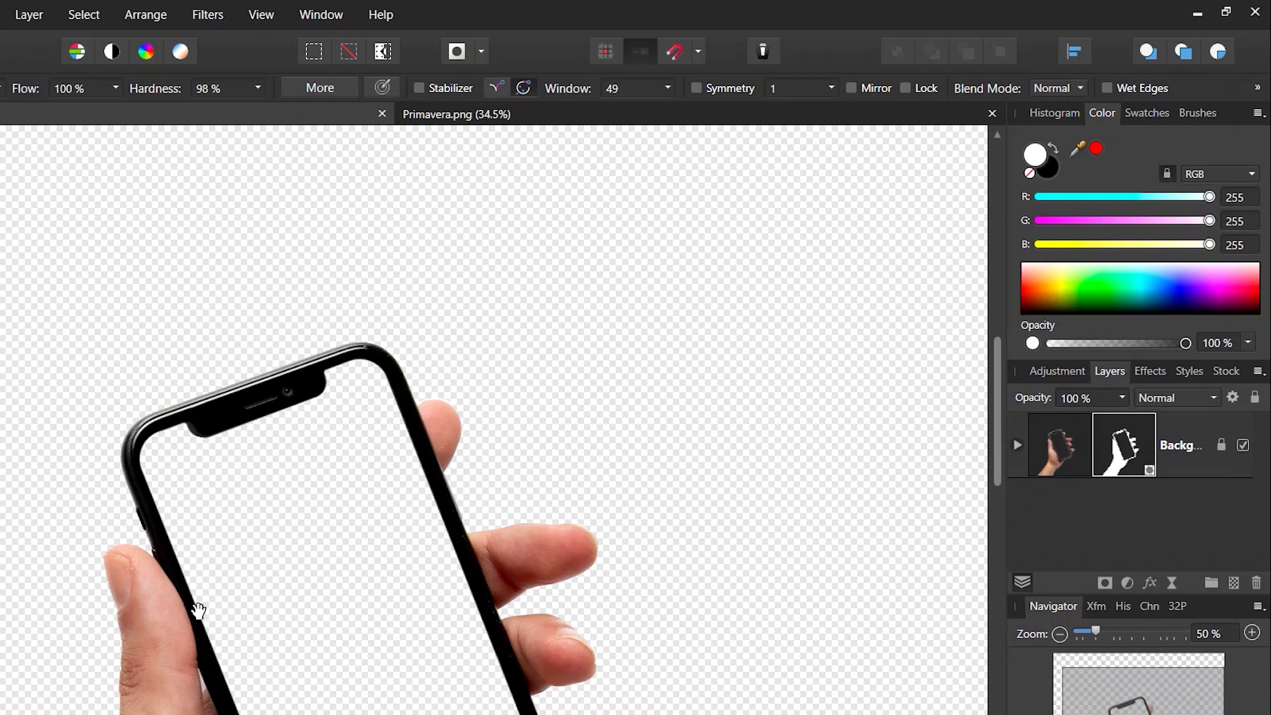
{"action": "left_click_drag", "start_coordinate": [198, 610], "coordinate": [291, 351]}
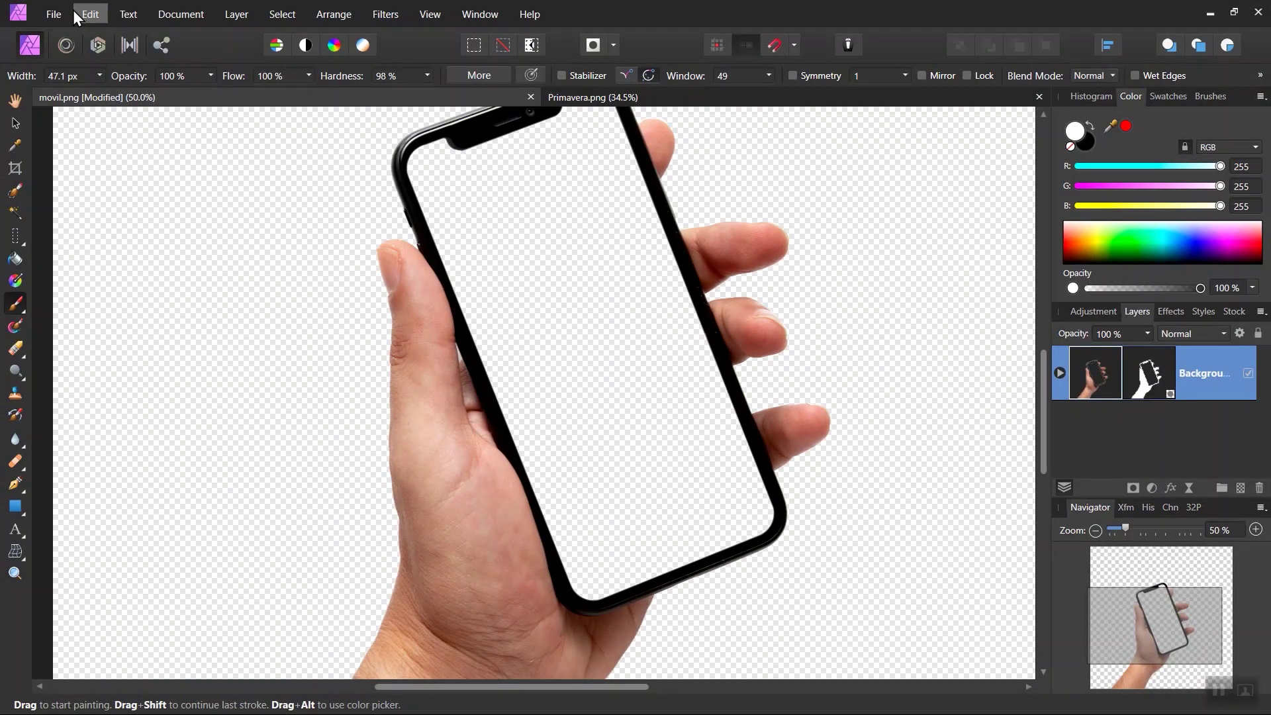
Step: Copy the masked phone-in-hand layer and paste it into Primavera.png
{"action": "left_click", "coordinate": [74, 11]}
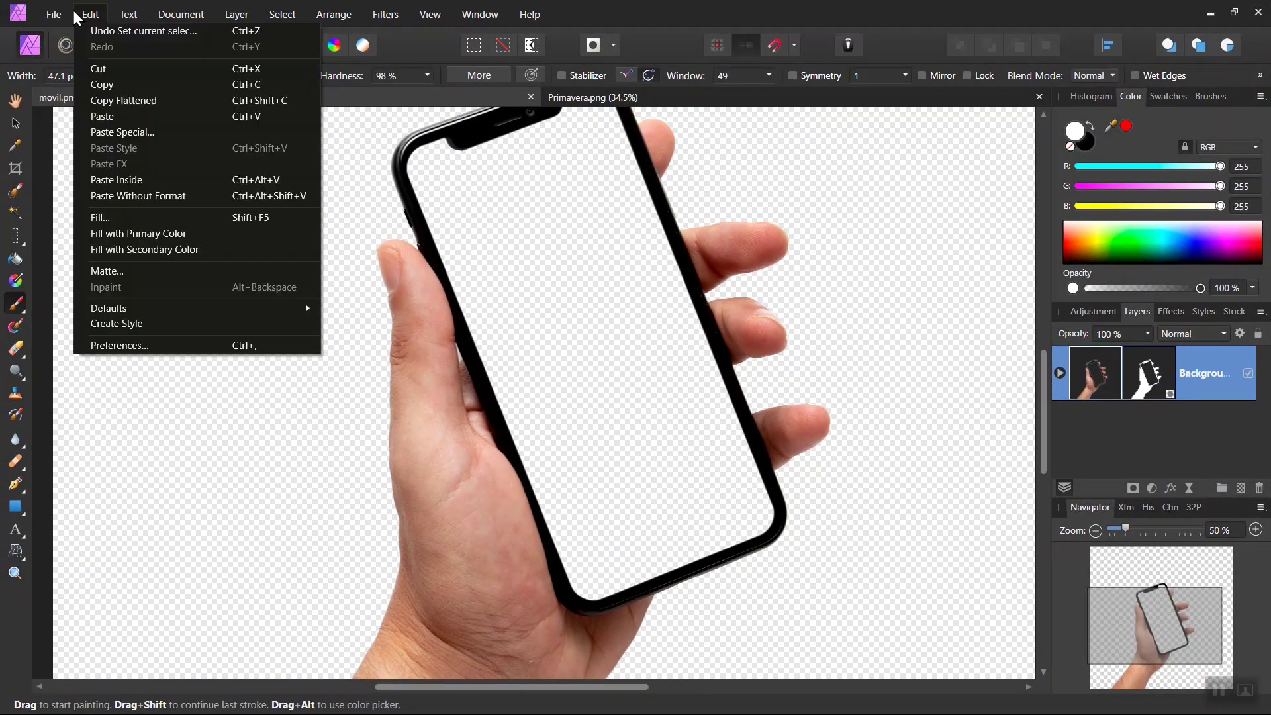
{"action": "left_click", "coordinate": [141, 83]}
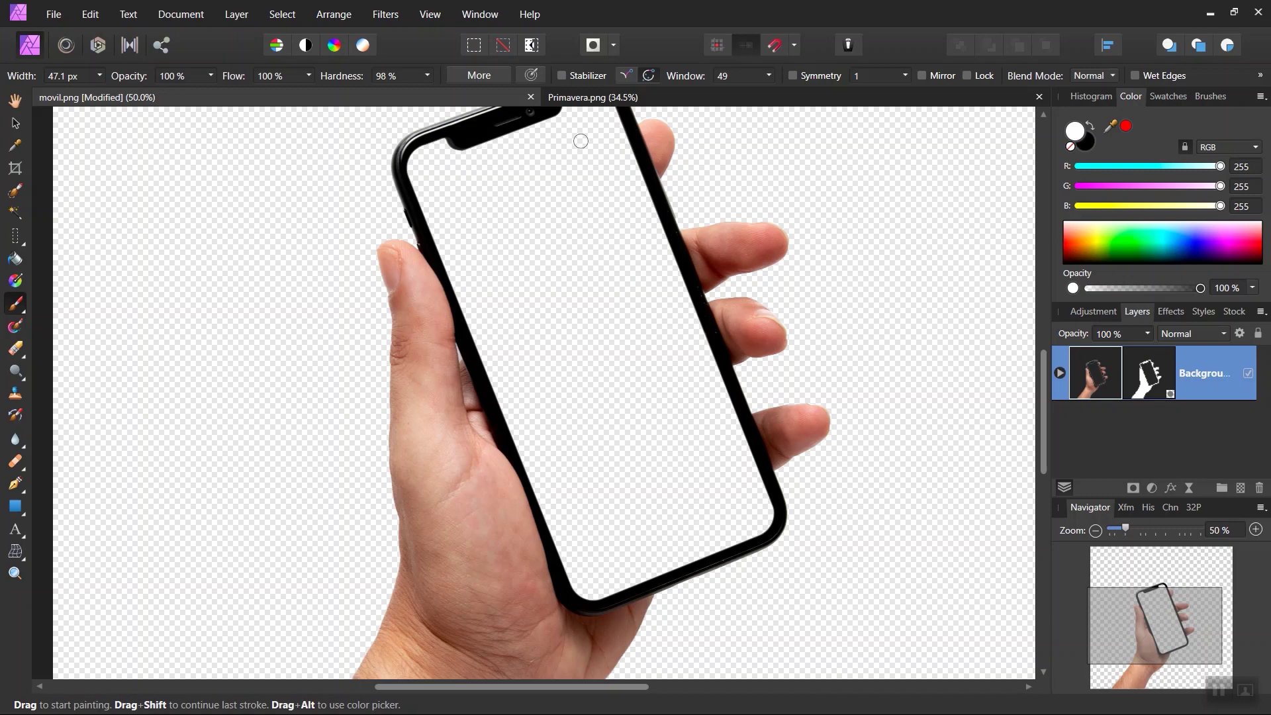
{"action": "left_click", "coordinate": [625, 102]}
{"action": "key", "text": "h"}
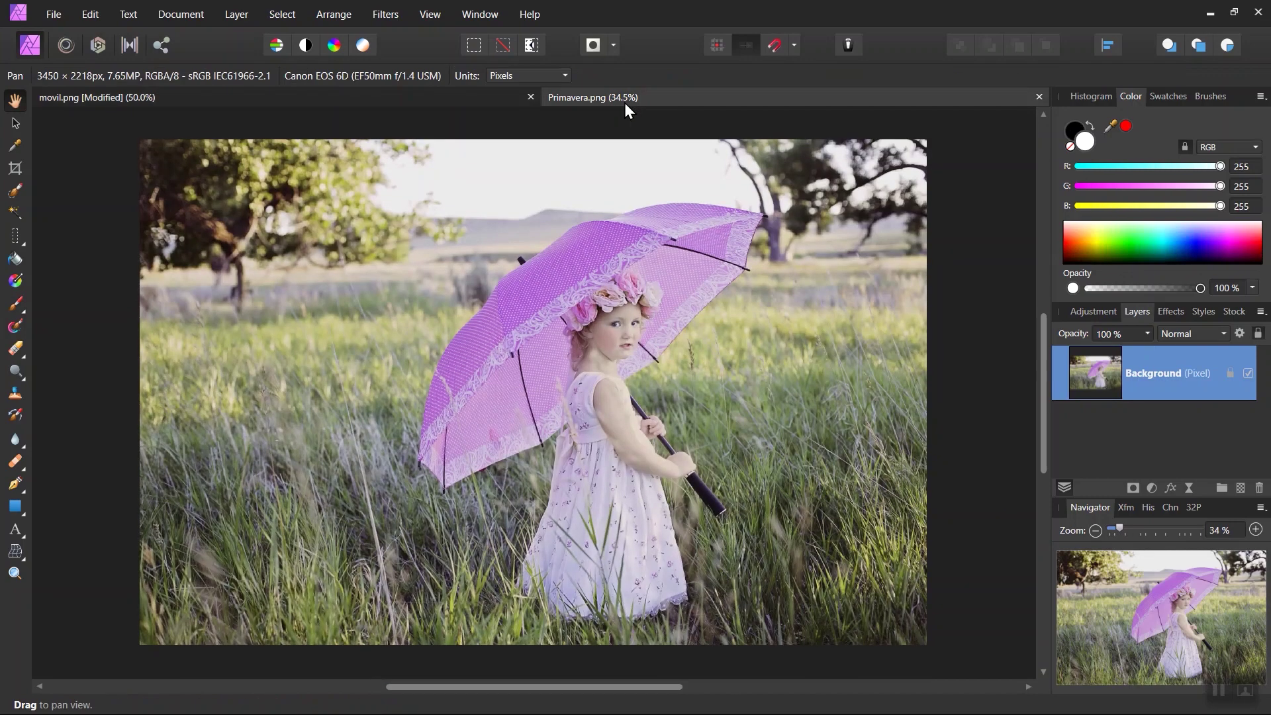
{"action": "left_click", "coordinate": [86, 18]}
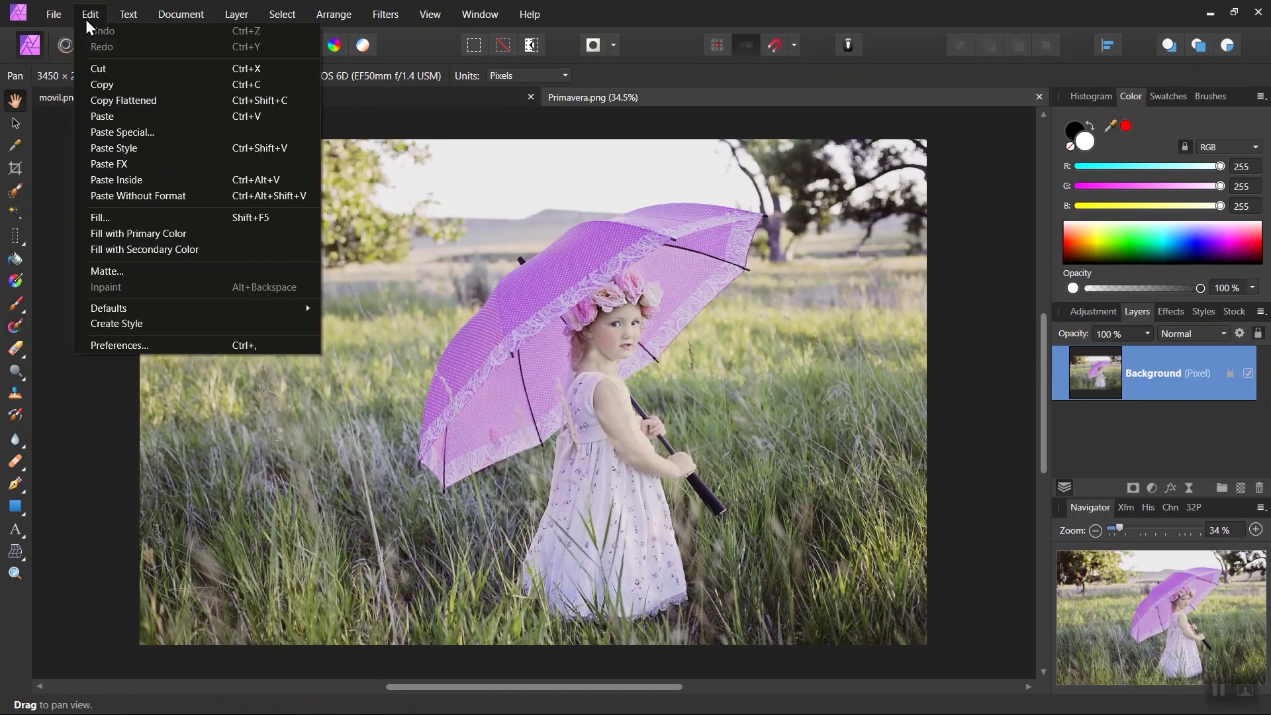
{"action": "left_click", "coordinate": [139, 116]}
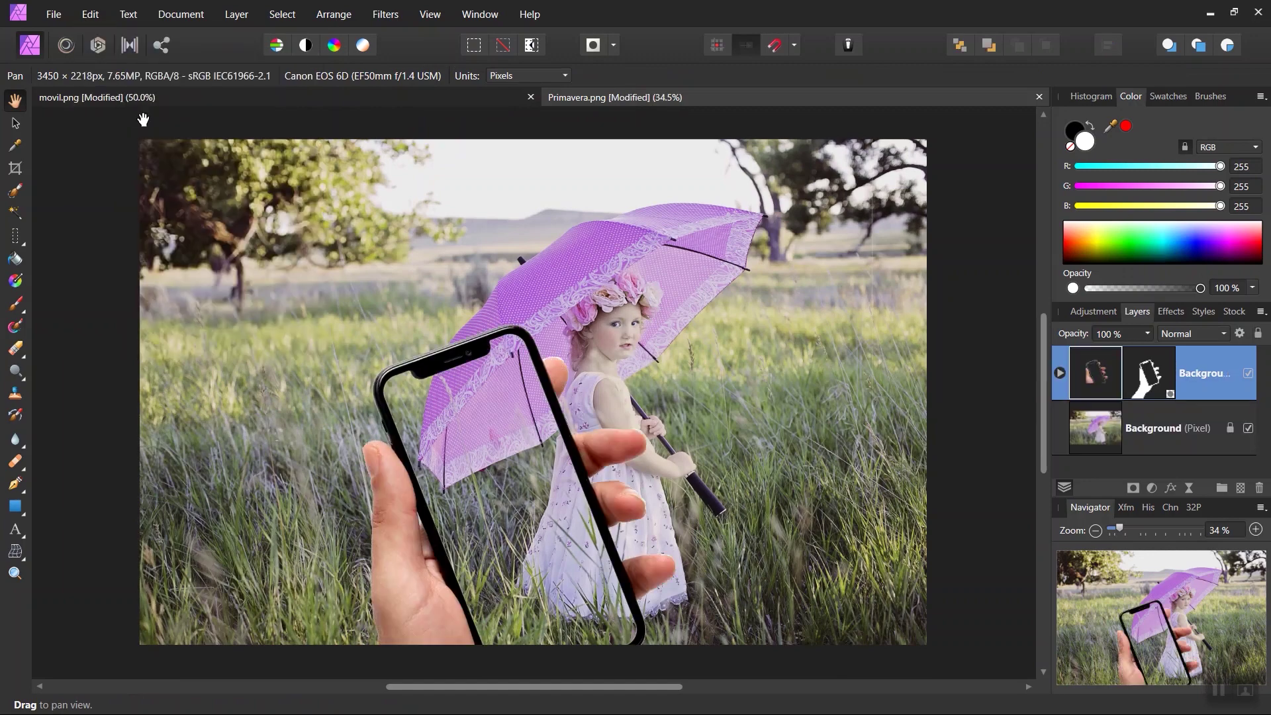
Step: Move and rotate the phone-in-hand to about -21.8° so the girl fills its screen
{"action": "left_click", "coordinate": [14, 122]}
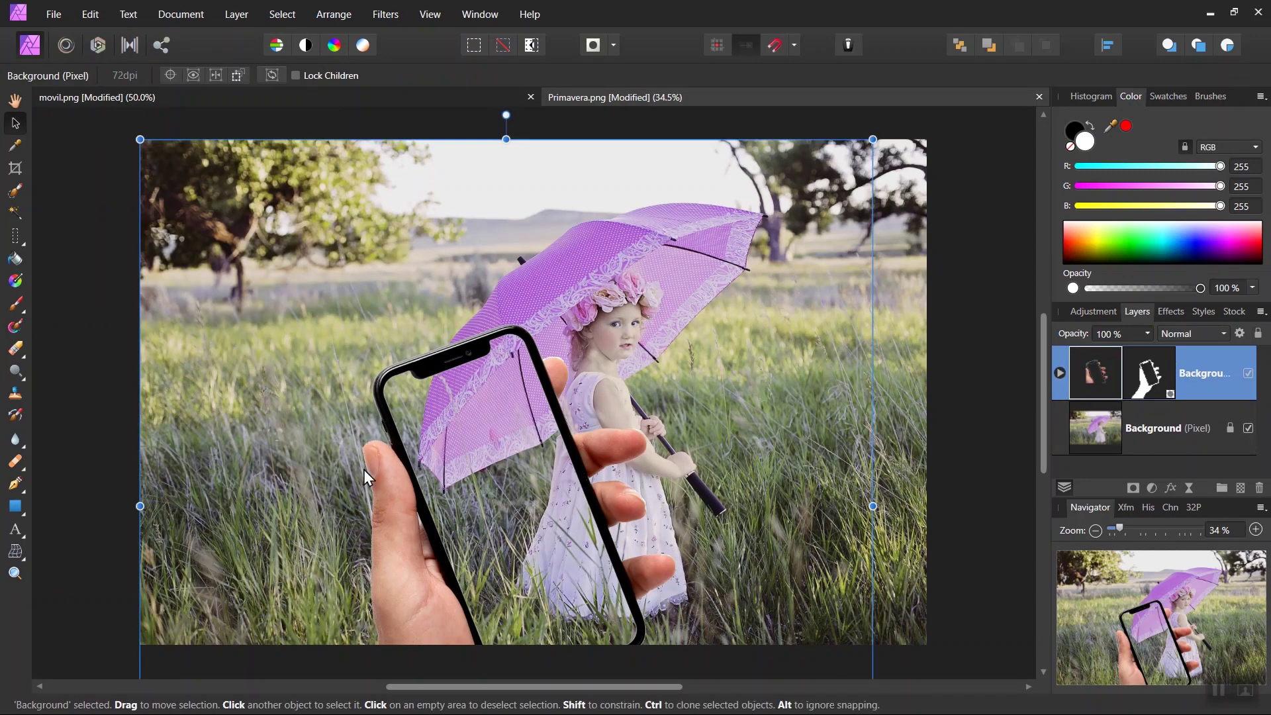
{"action": "left_click_drag", "start_coordinate": [400, 567], "coordinate": [452, 422]}
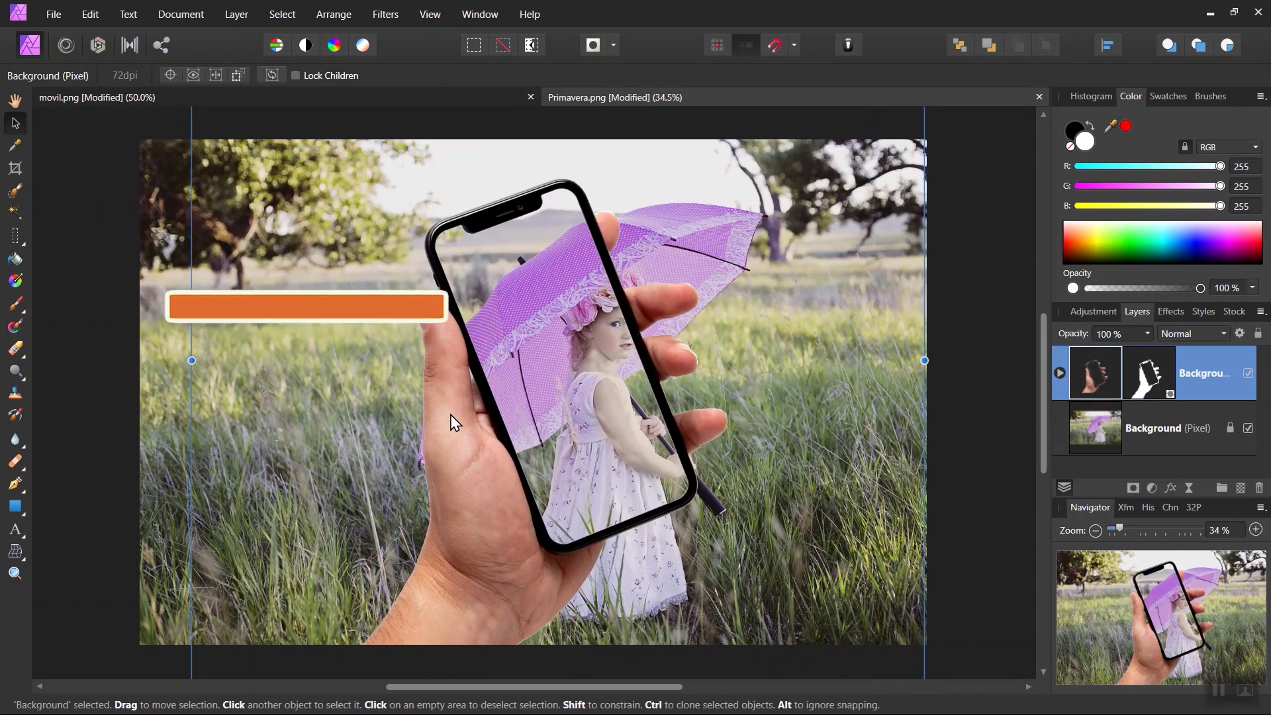
{"action": "key", "text": "ctrl+minus"}
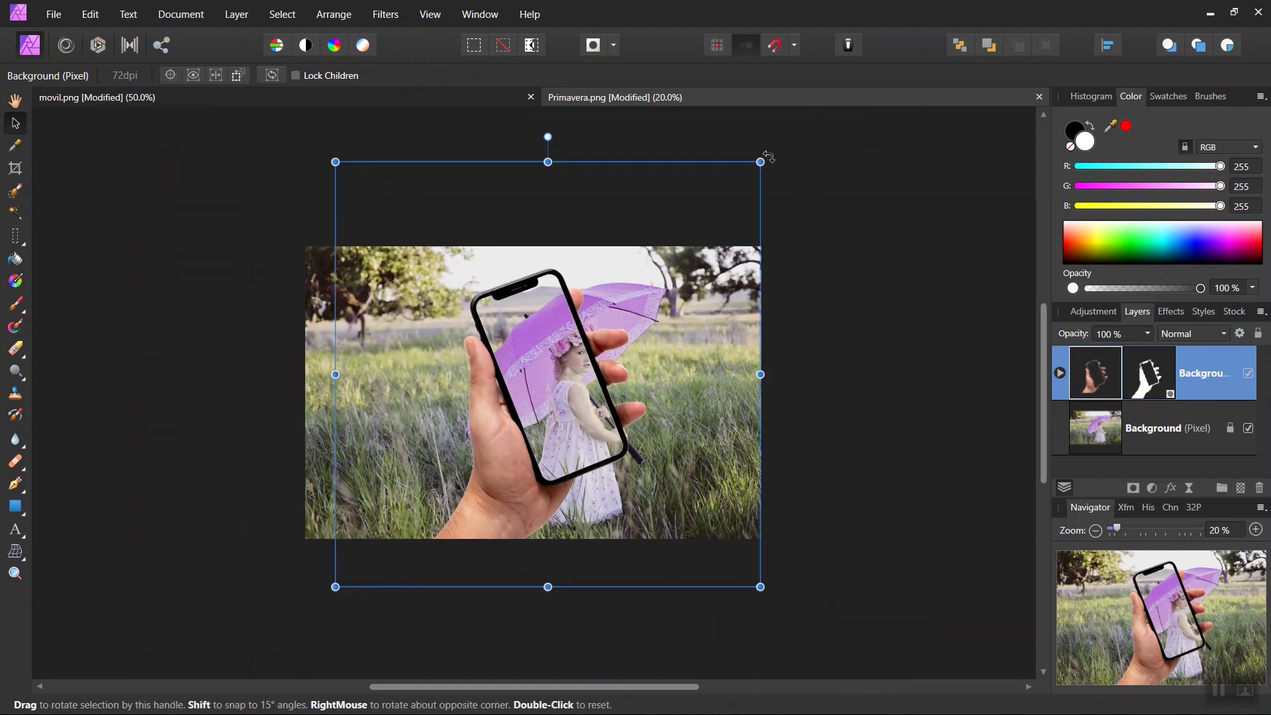
{"action": "left_click_drag", "start_coordinate": [765, 159], "coordinate": [828, 252]}
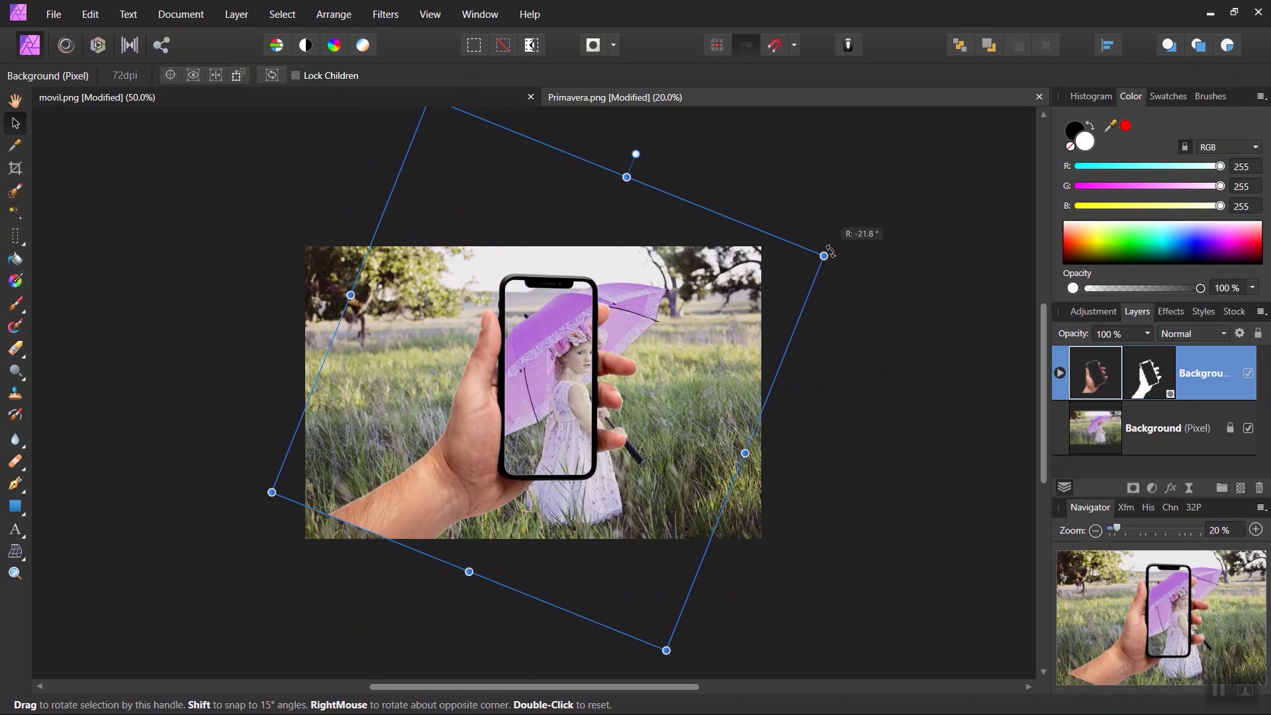
{"action": "mouse_move", "coordinate": [450, 433]}
{"action": "left_mouse_down"}
{"action": "mouse_move", "coordinate": [502, 459]}
{"action": "mouse_move", "coordinate": [486, 460]}
{"action": "left_mouse_up"}
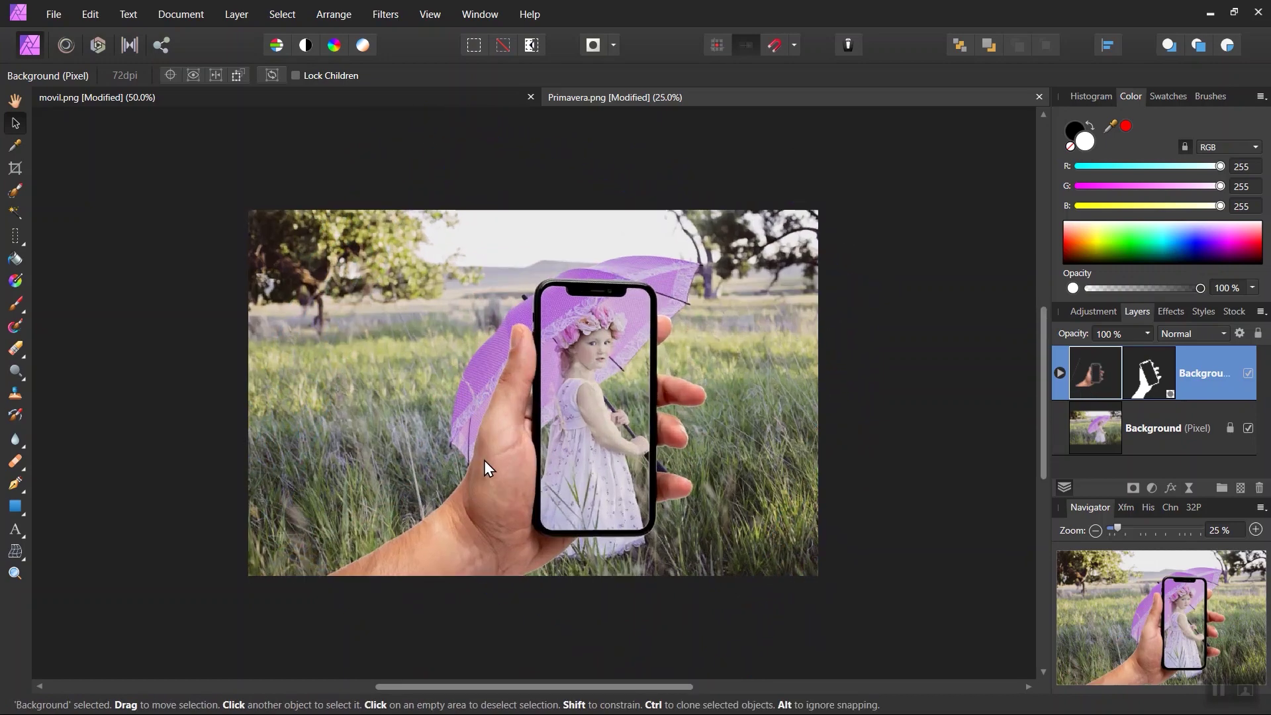
Step: Inspect the cutout edges along the hand and phone, then select the hand layer's mask
{"action": "scroll", "coordinate": [484, 460], "scroll_direction": "up", "scroll_amount": 1}
{"action": "scroll", "coordinate": [484, 461], "scroll_direction": "up", "scroll_amount": 1}
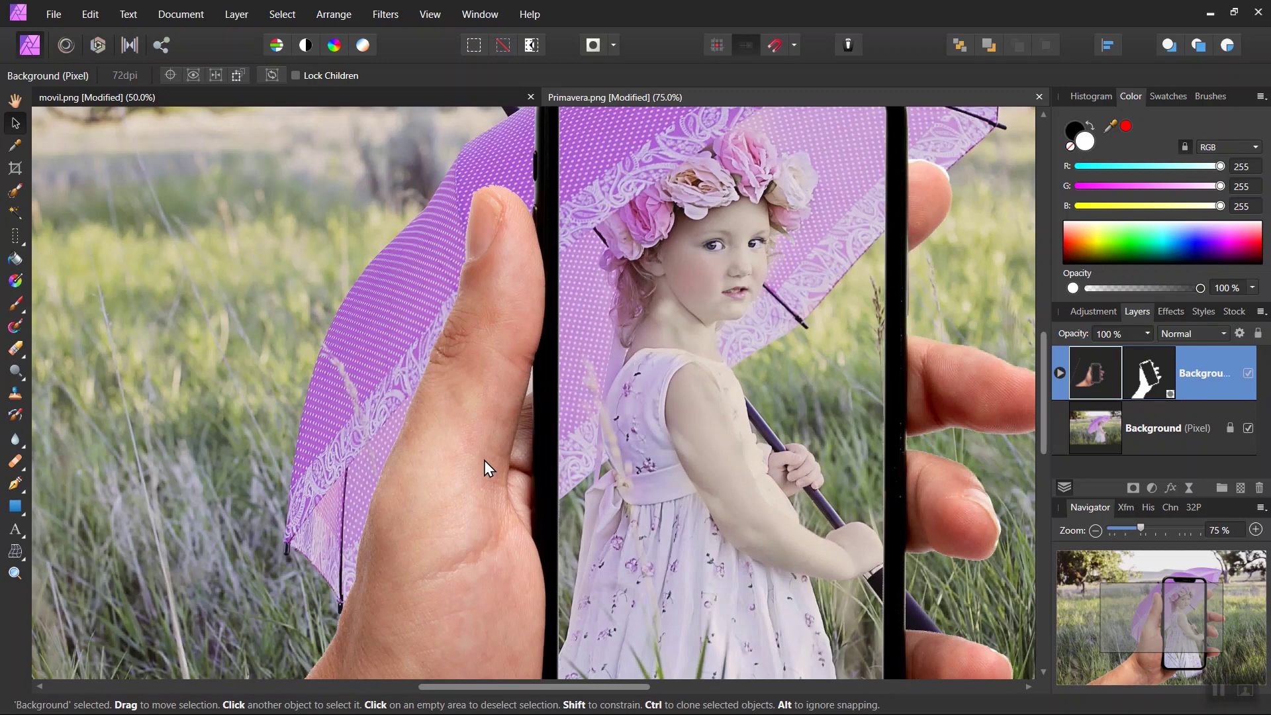
{"action": "left_click_drag", "start_coordinate": [717, 397], "coordinate": [535, 503]}
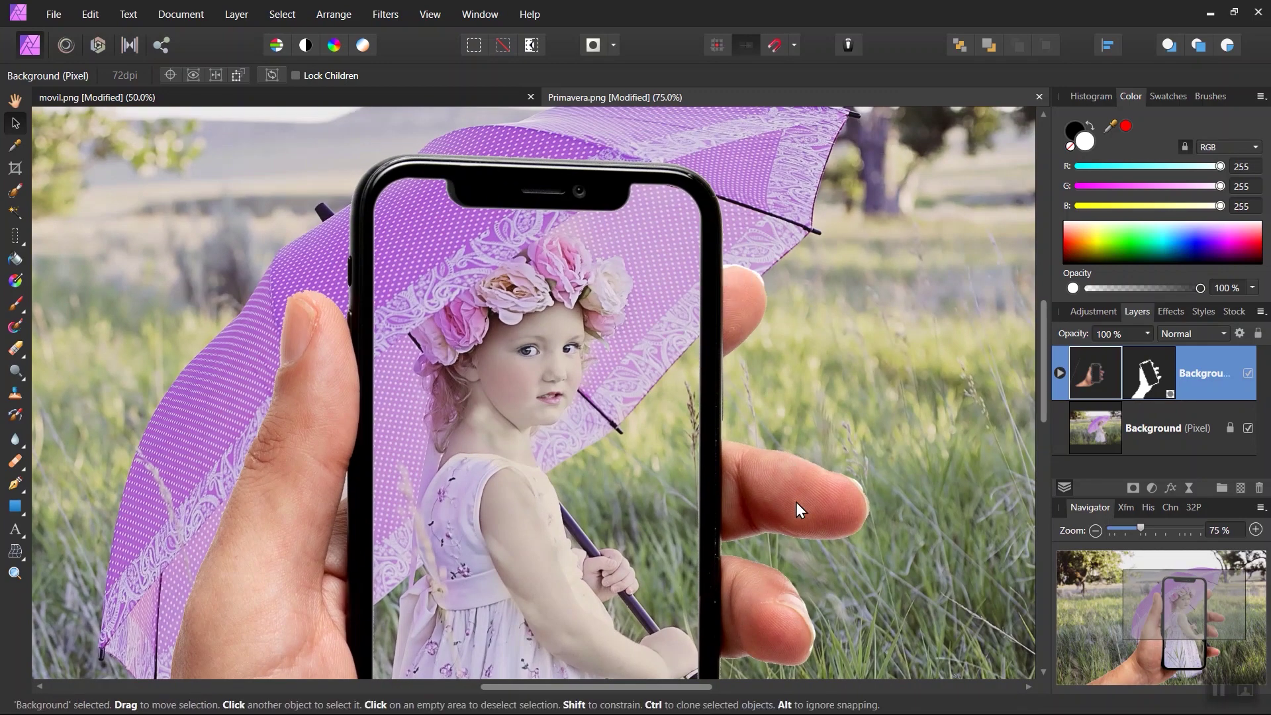
{"action": "left_click_drag", "start_coordinate": [801, 510], "coordinate": [821, 314]}
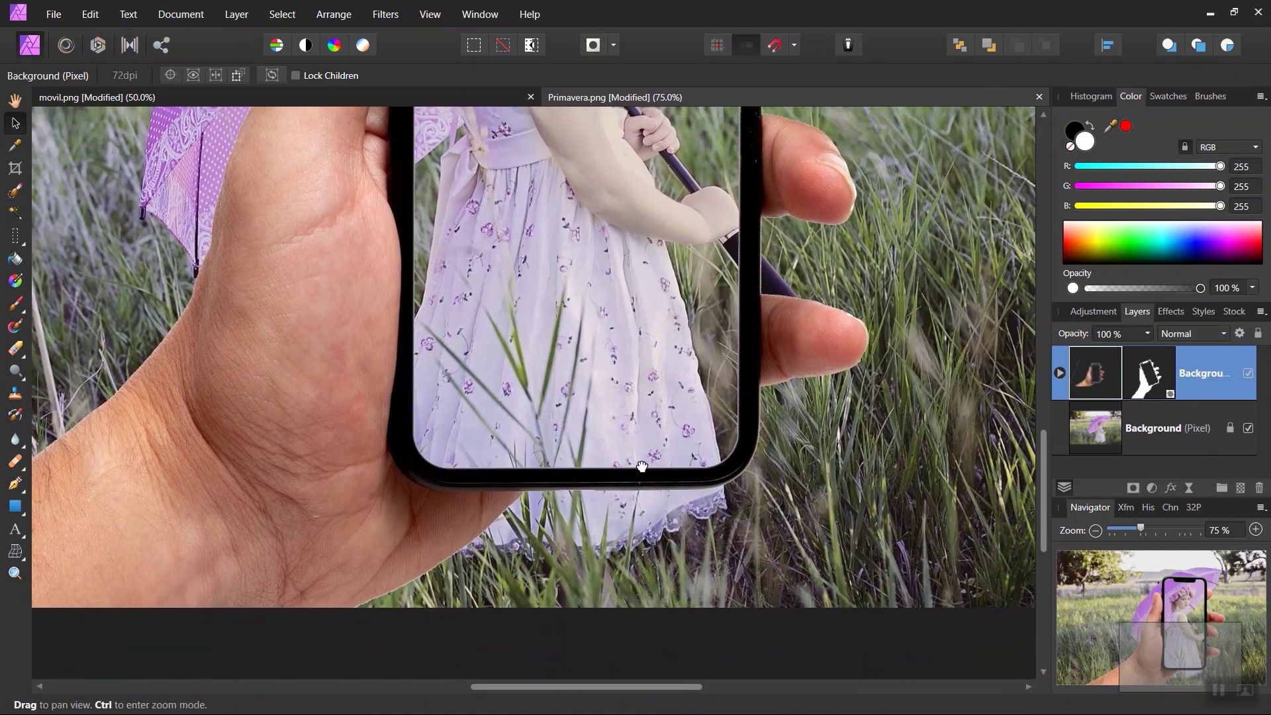
{"action": "left_click_drag", "start_coordinate": [641, 466], "coordinate": [570, 523]}
{"action": "key", "text": "ctrl+minus"}
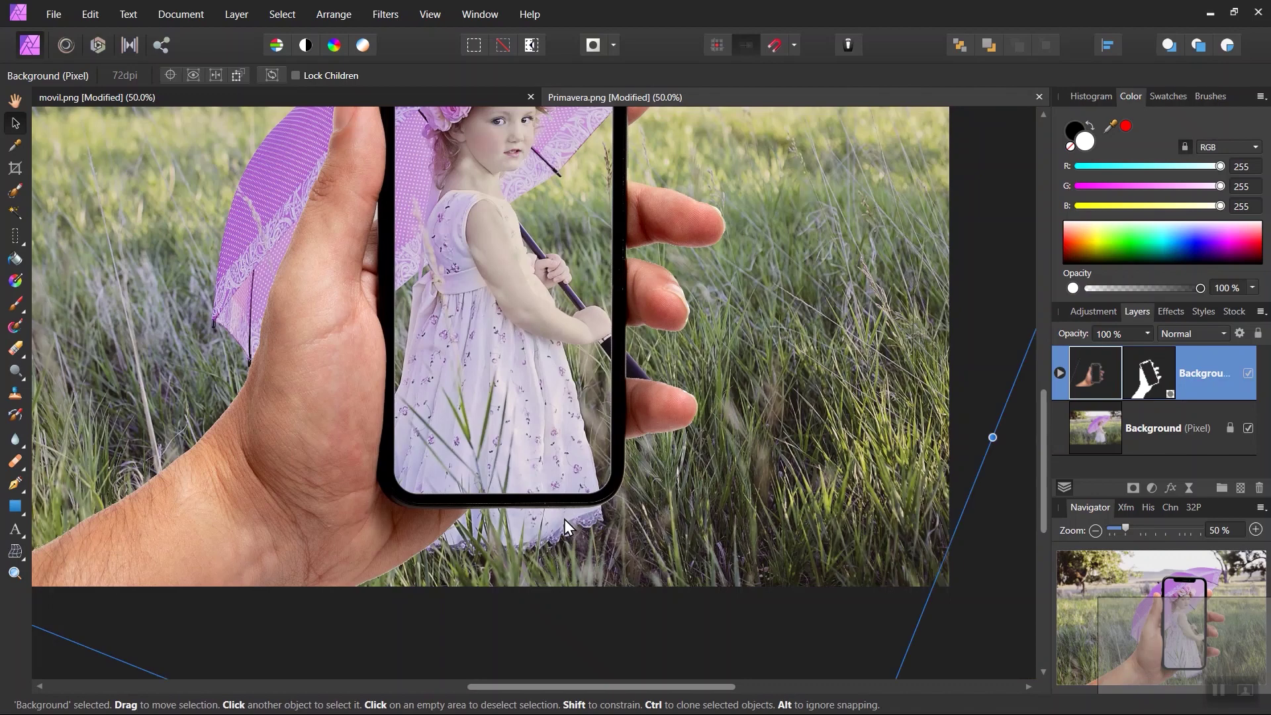
{"action": "left_click_drag", "start_coordinate": [894, 596], "coordinate": [813, 595]}
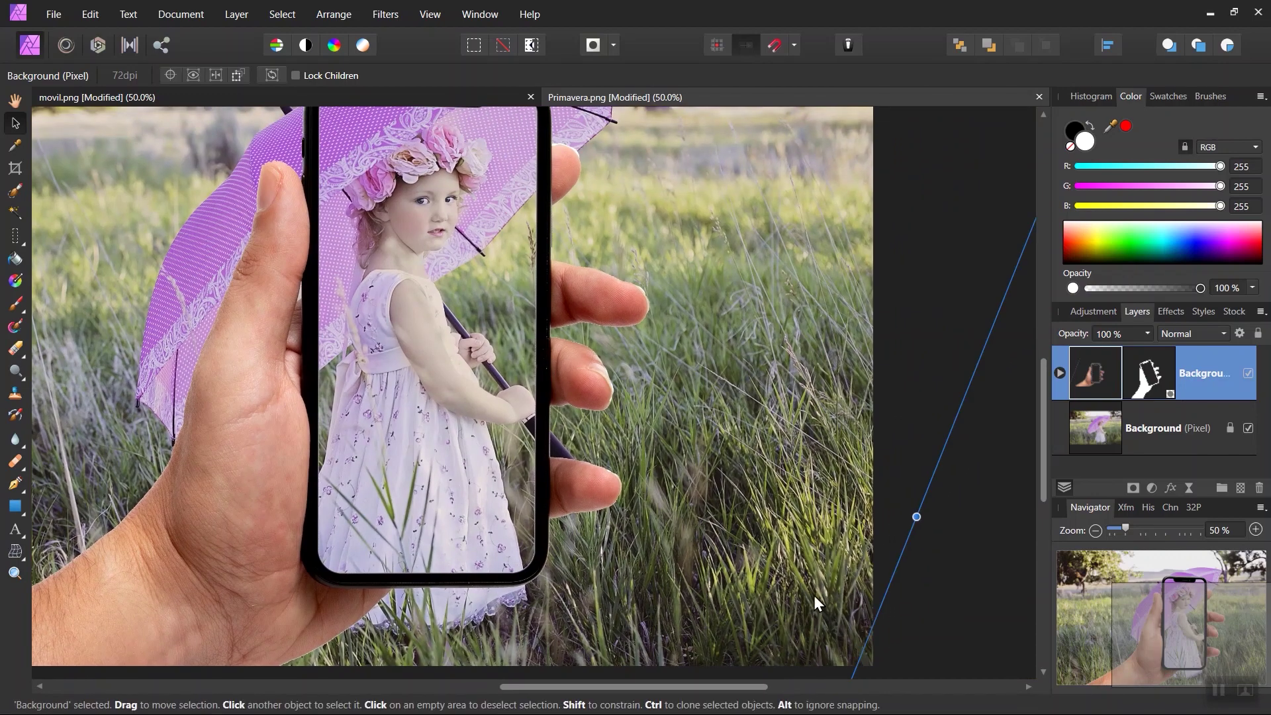
{"action": "left_click", "coordinate": [1142, 382]}
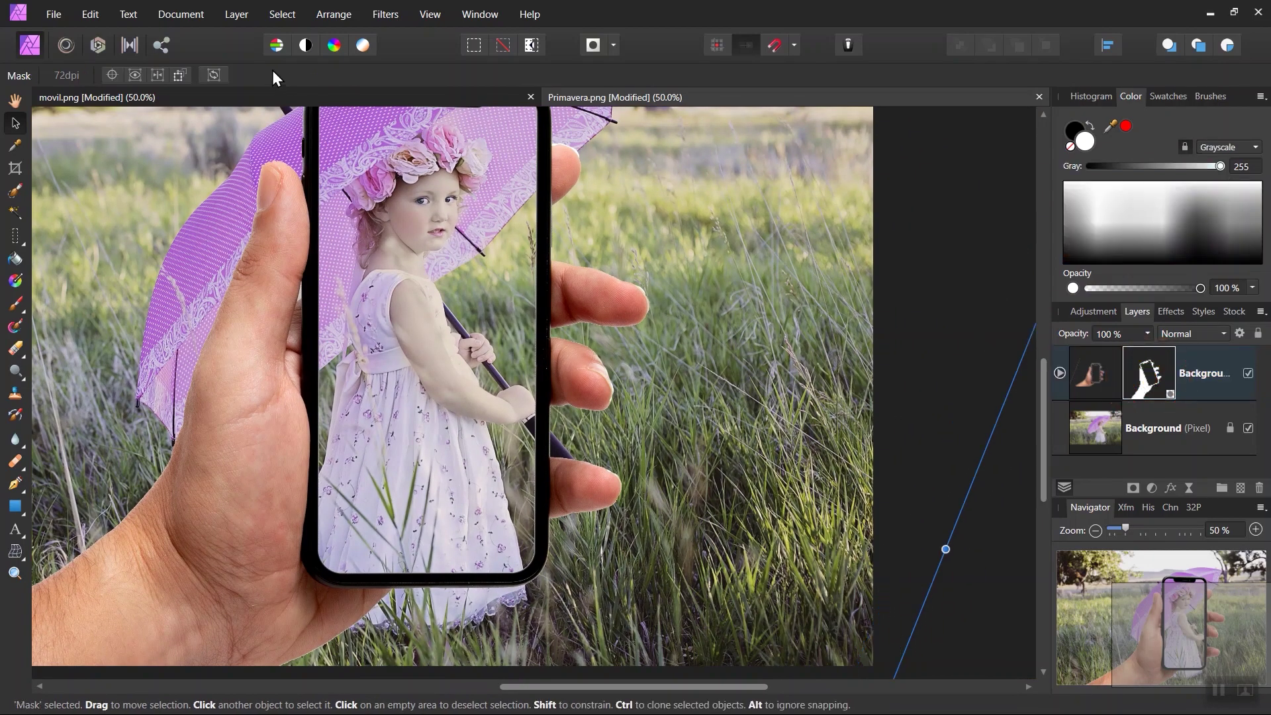
Step: Open Refine Mask and compare Black, White and Black and White previews, ending on Transparent
{"action": "left_click", "coordinate": [246, 18]}
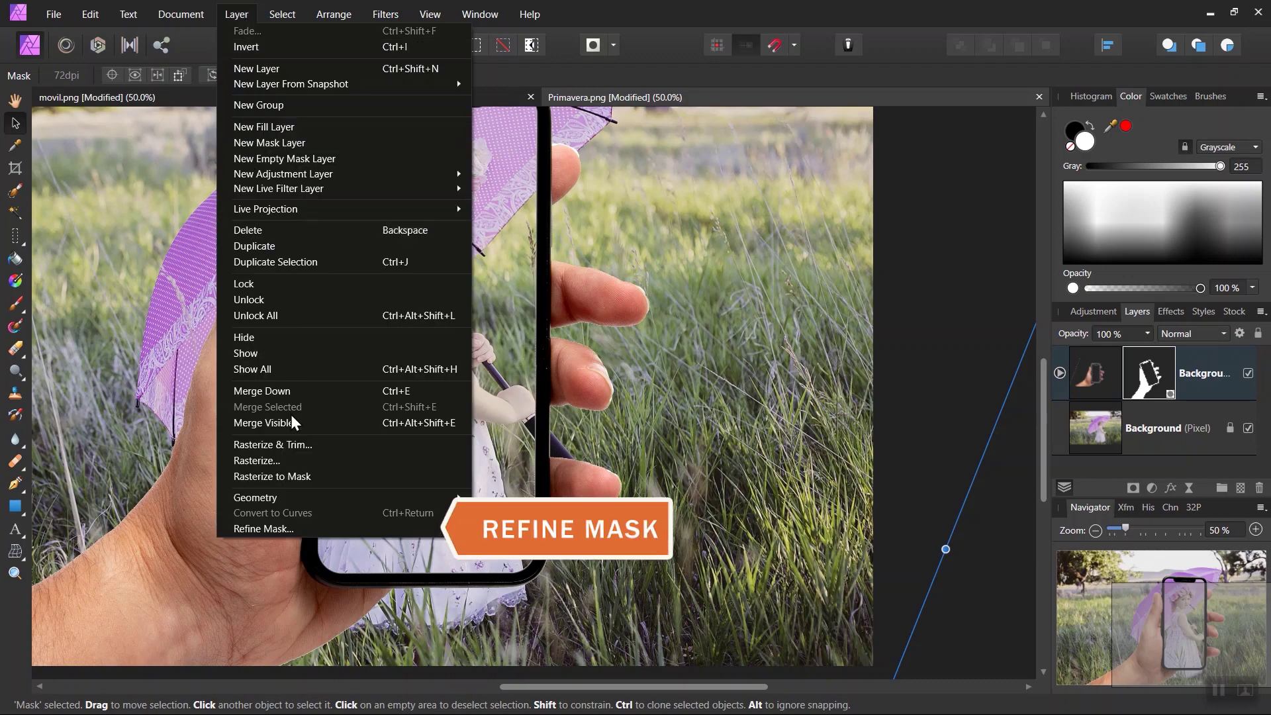
{"action": "left_click", "coordinate": [321, 527]}
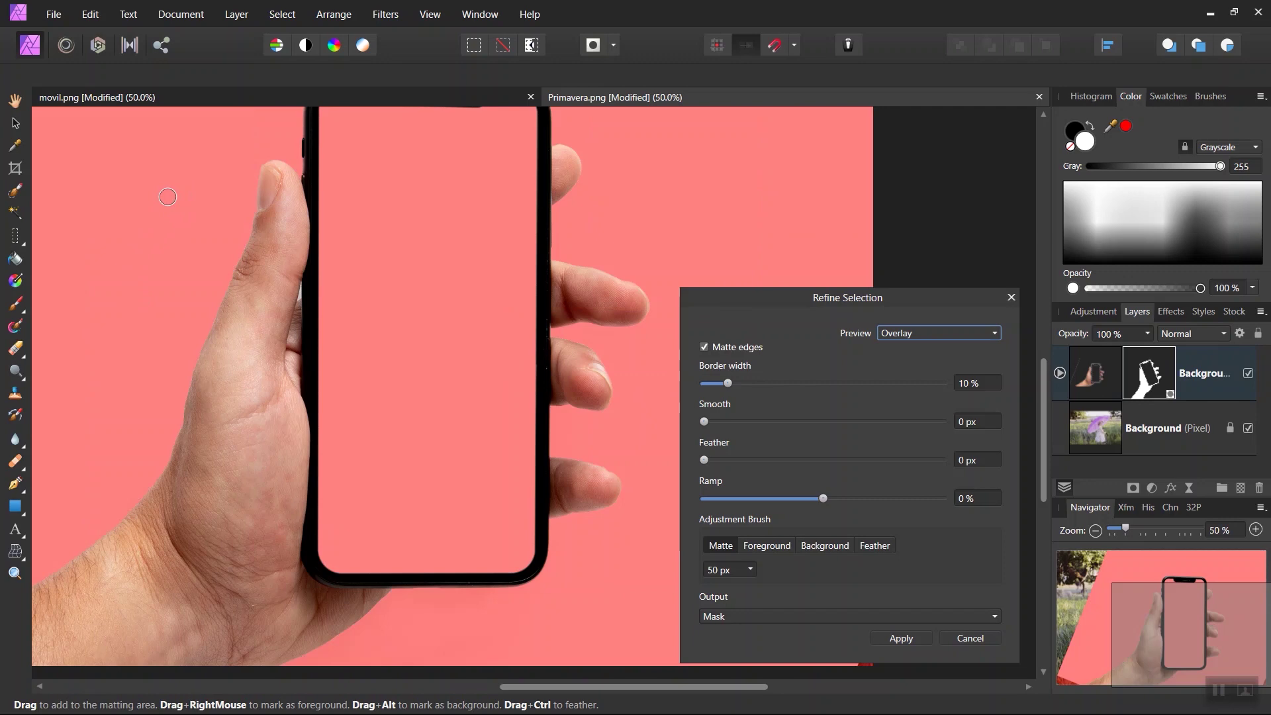
{"action": "left_click", "coordinate": [909, 332]}
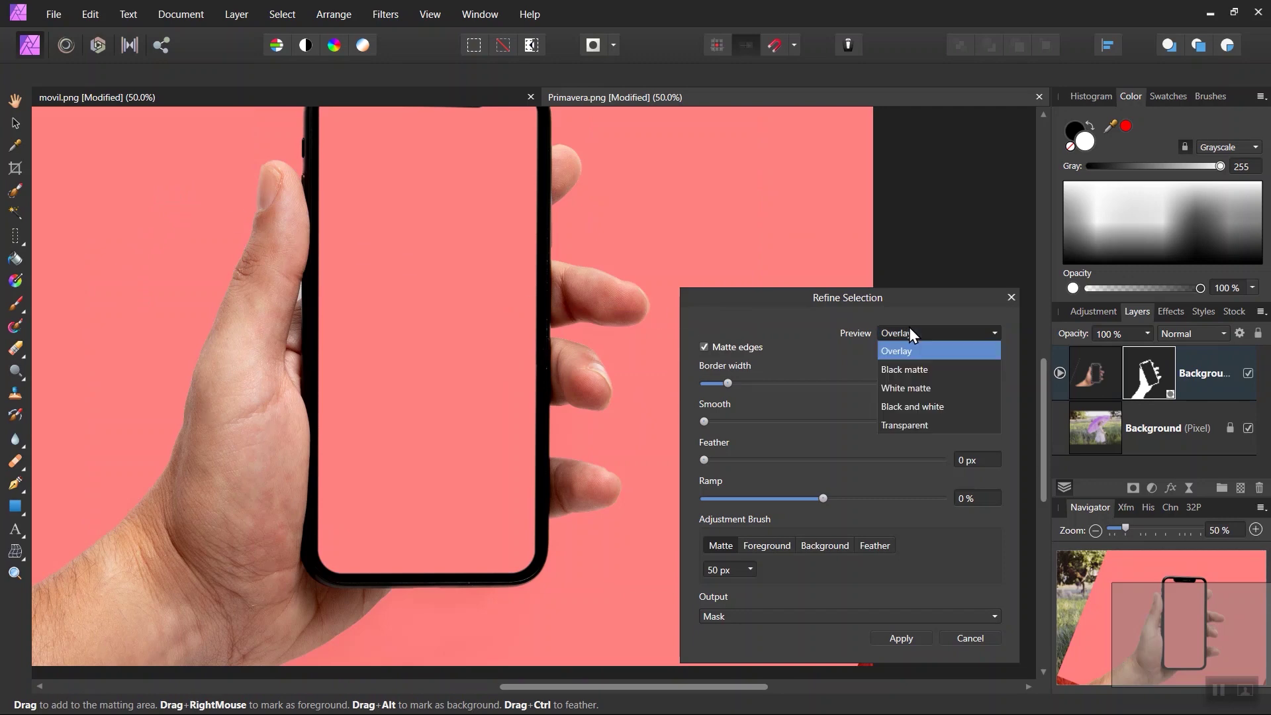
{"action": "left_click", "coordinate": [917, 375]}
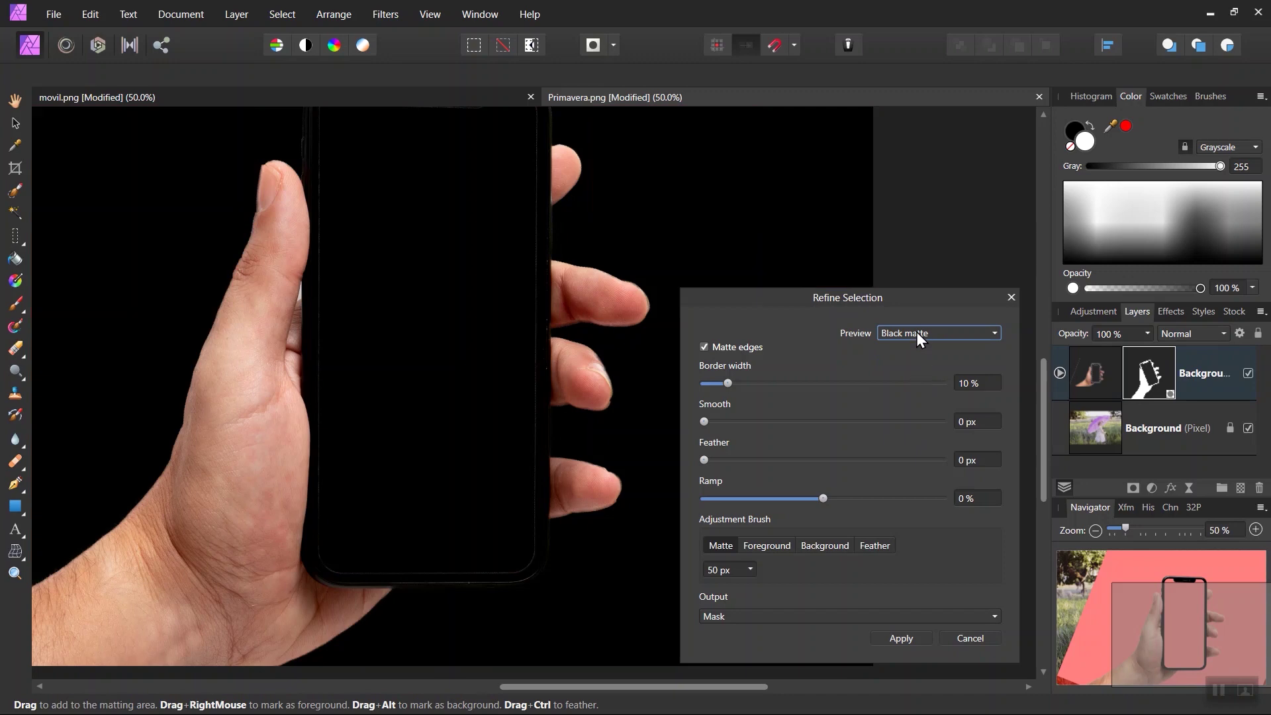
{"action": "left_click", "coordinate": [917, 332]}
{"action": "left_click", "coordinate": [916, 387]}
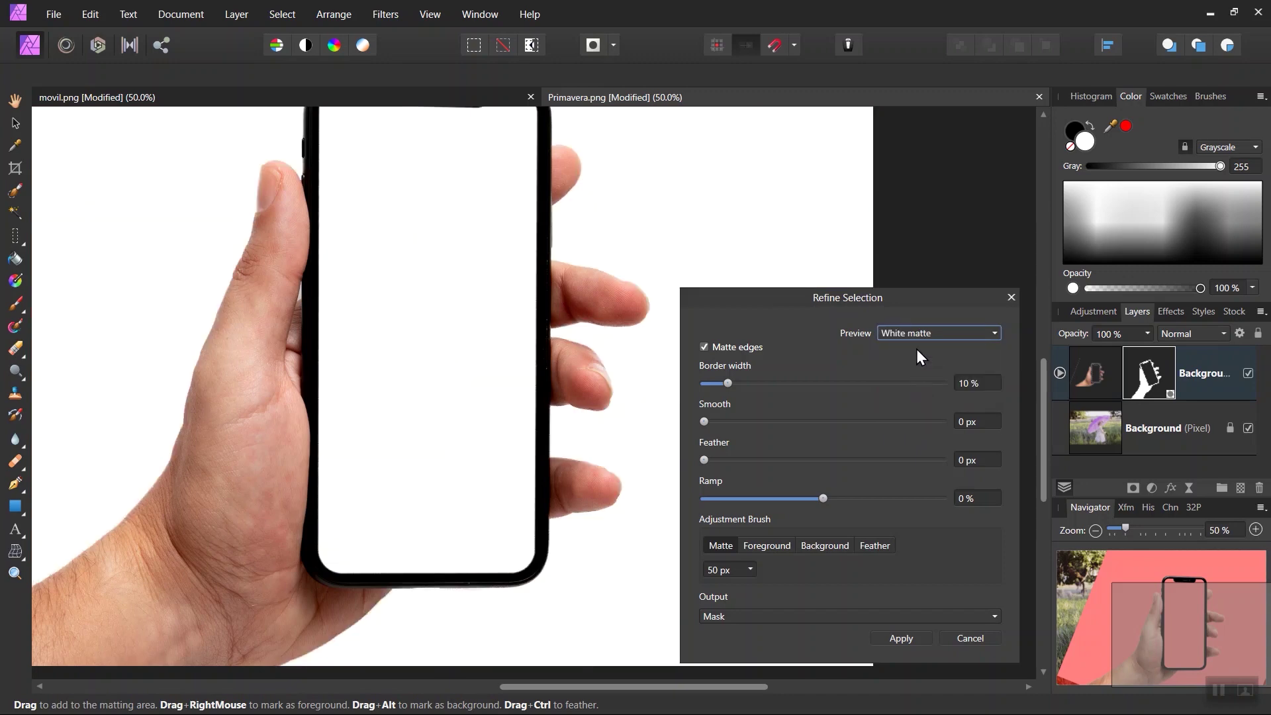
{"action": "left_click", "coordinate": [917, 334]}
{"action": "left_click", "coordinate": [920, 406]}
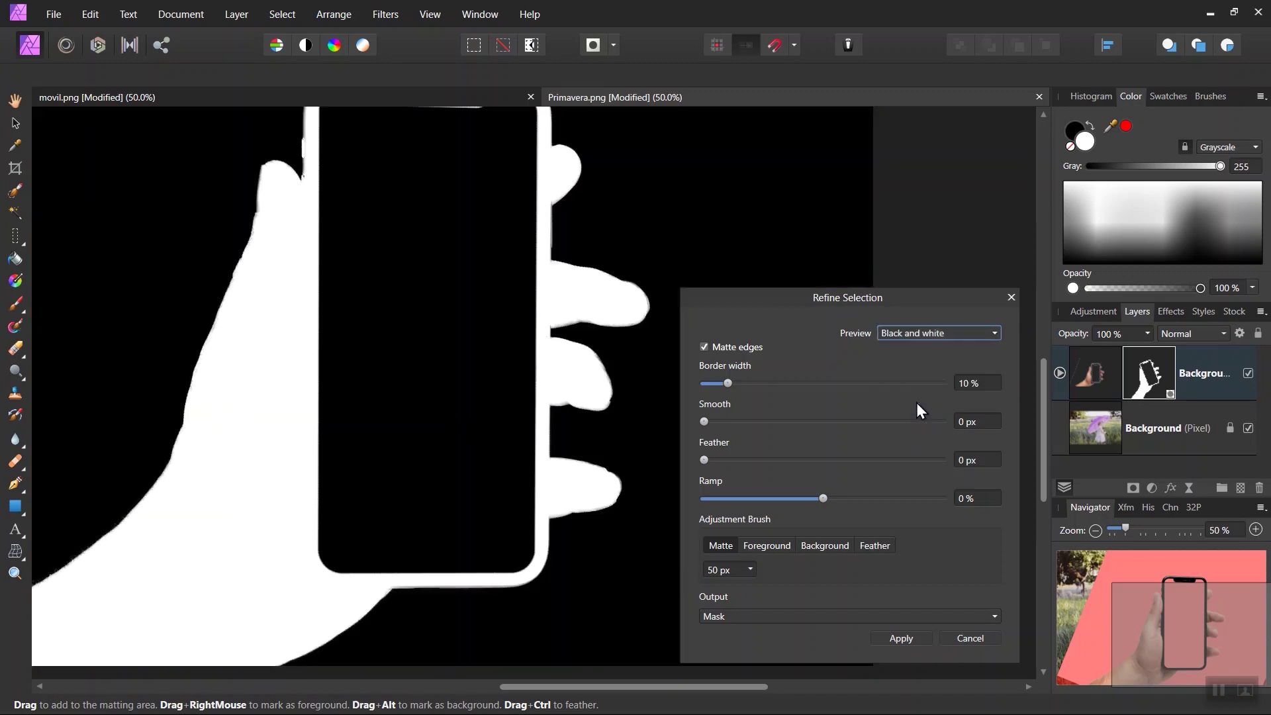
{"action": "left_click", "coordinate": [925, 332]}
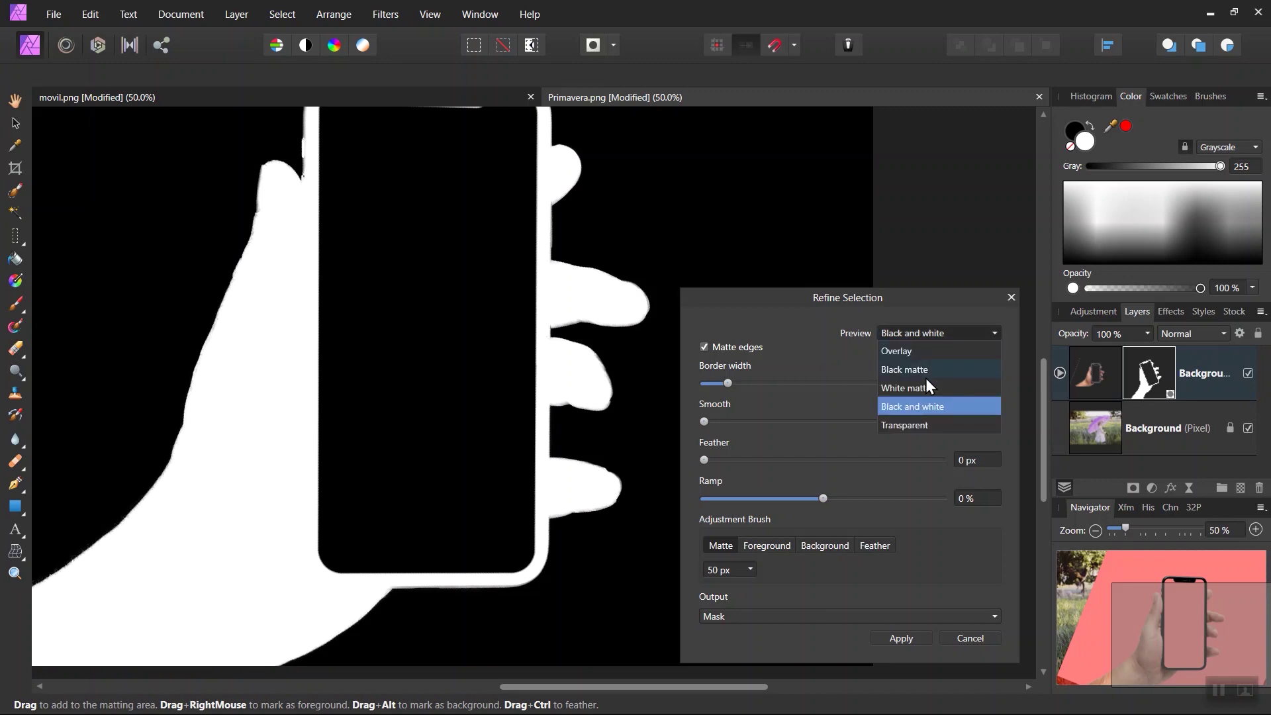
{"action": "left_click", "coordinate": [926, 421]}
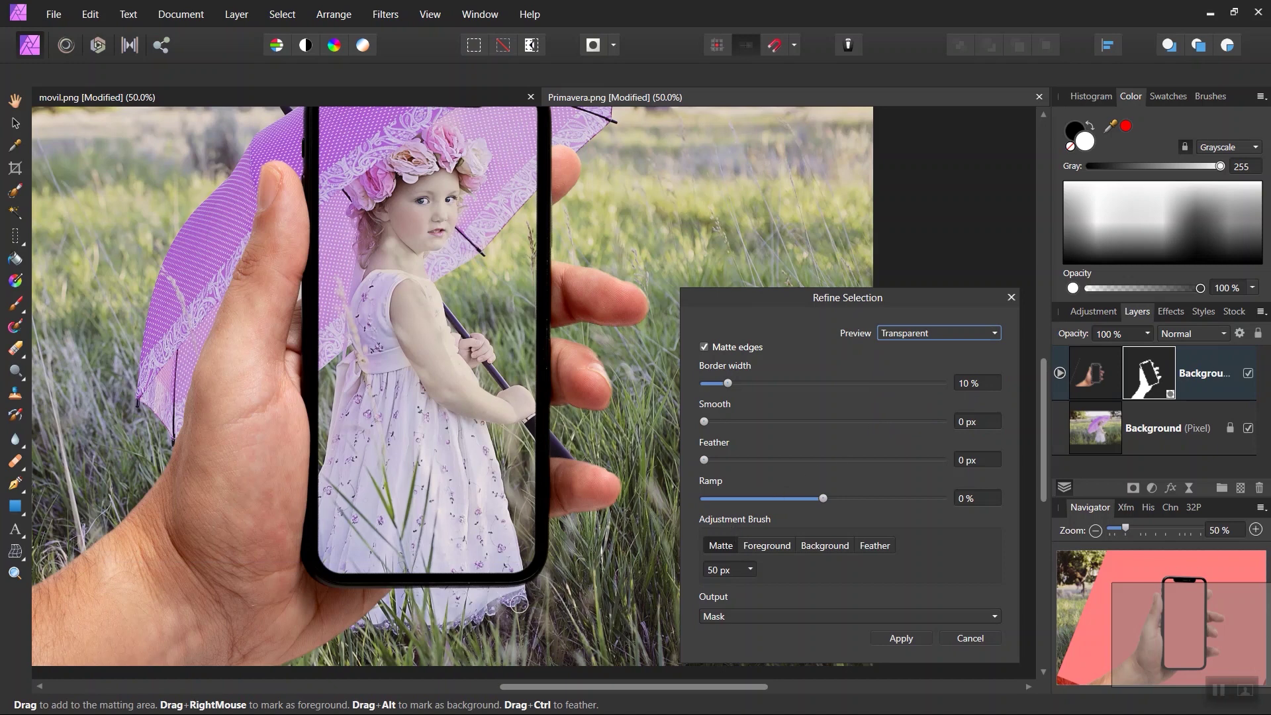
Step: Paint the fingertip edge as Foreground and apply the refined mask
{"action": "scroll", "coordinate": [593, 404], "scroll_direction": "up", "scroll_amount": 2}
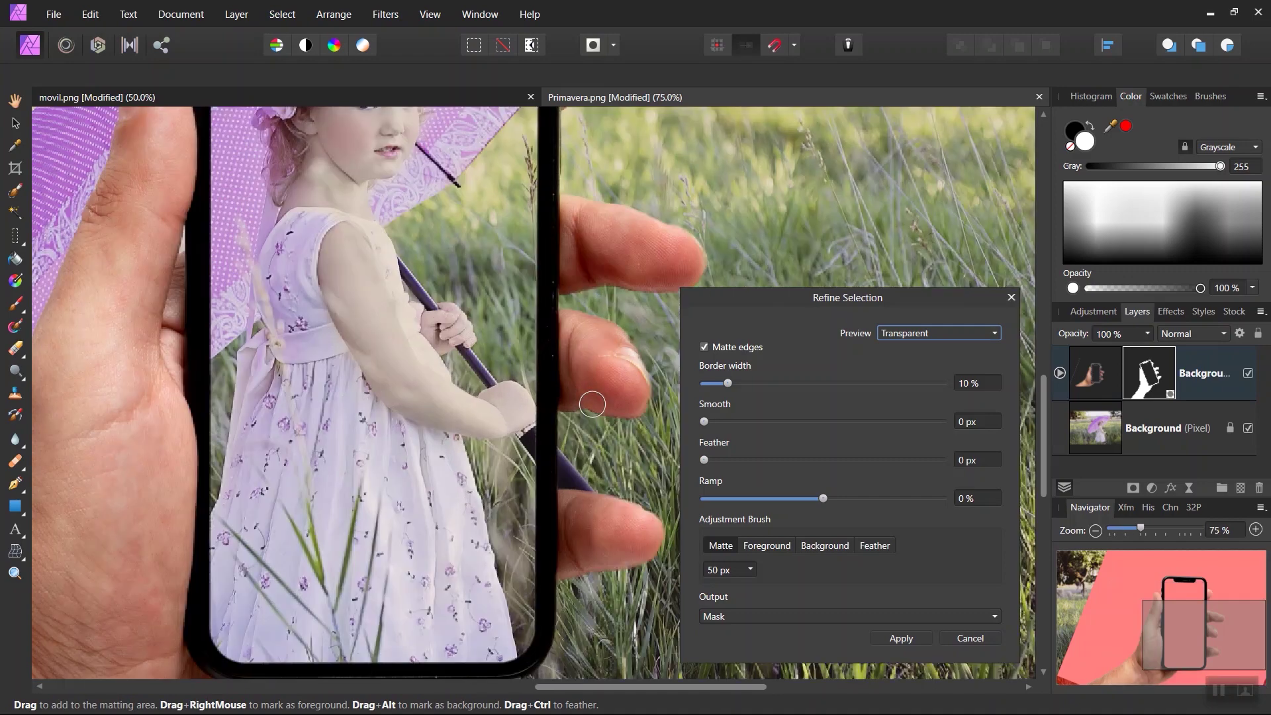
{"action": "scroll", "coordinate": [596, 407], "scroll_direction": "up", "scroll_amount": 1}
{"action": "left_click_drag", "start_coordinate": [598, 410], "coordinate": [488, 413]}
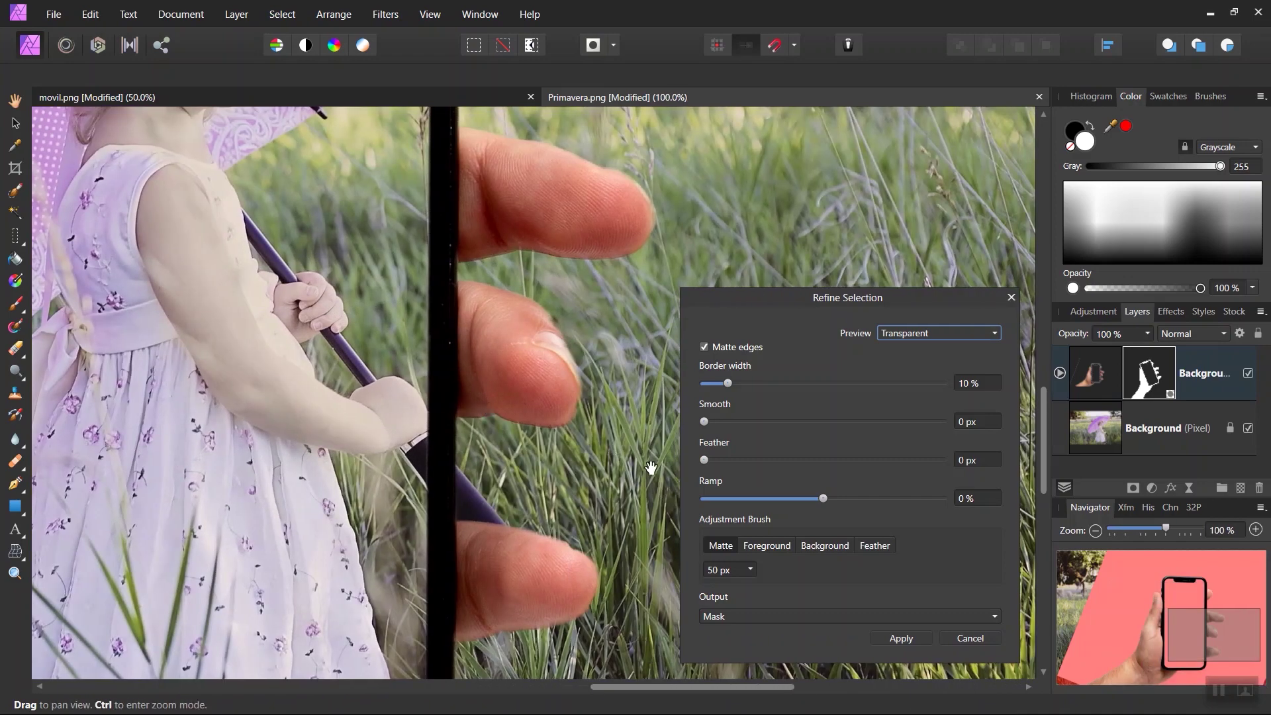
{"action": "left_click", "coordinate": [757, 547]}
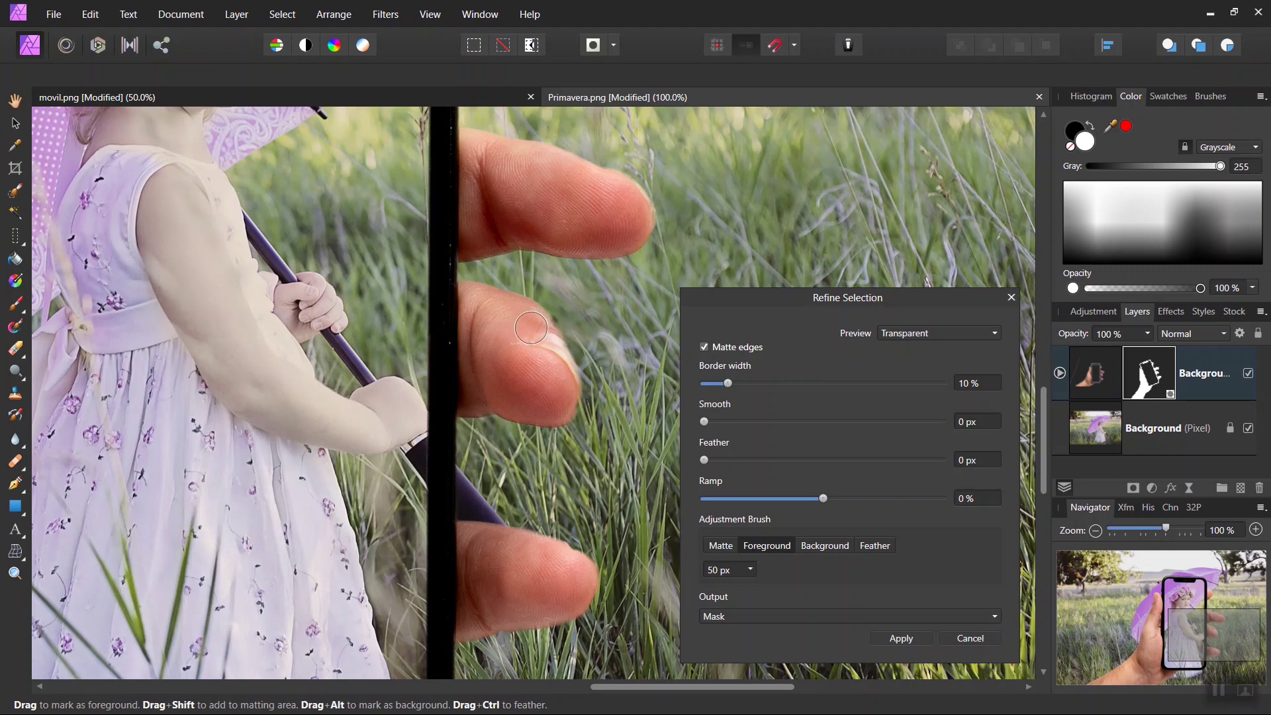
{"action": "left_click_drag", "start_coordinate": [545, 335], "coordinate": [535, 413]}
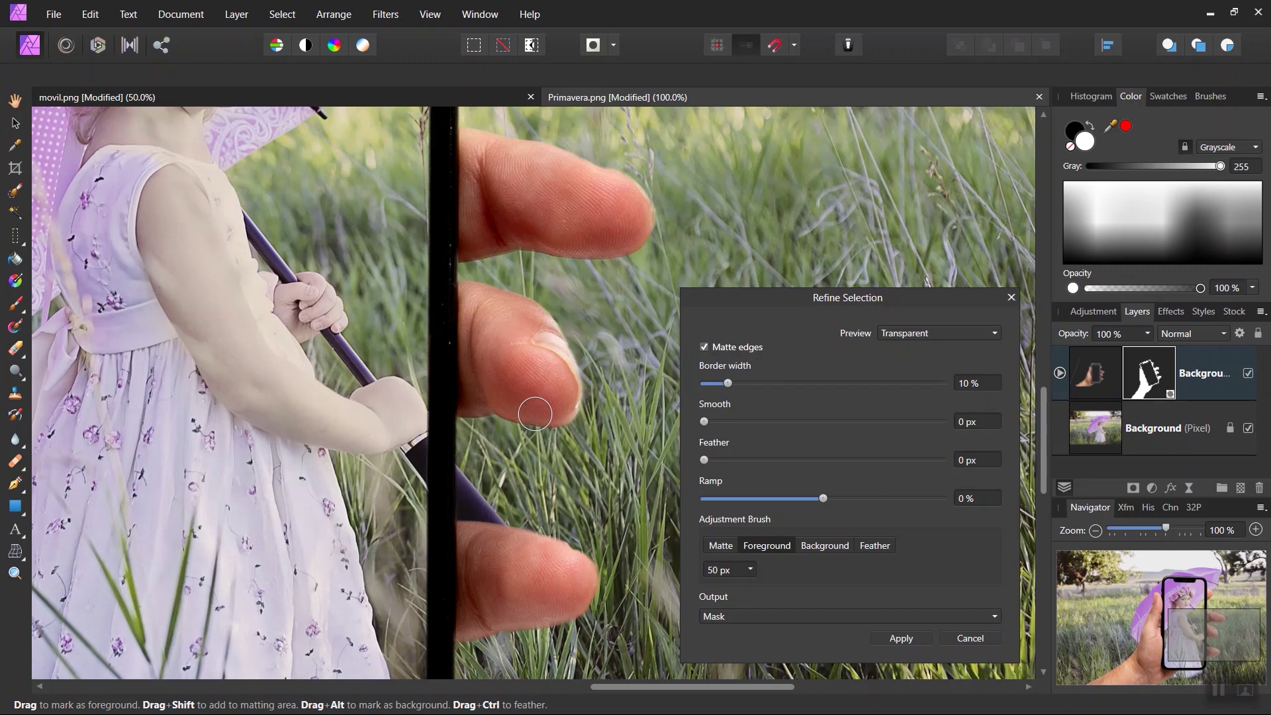
{"action": "left_click", "coordinate": [892, 642]}
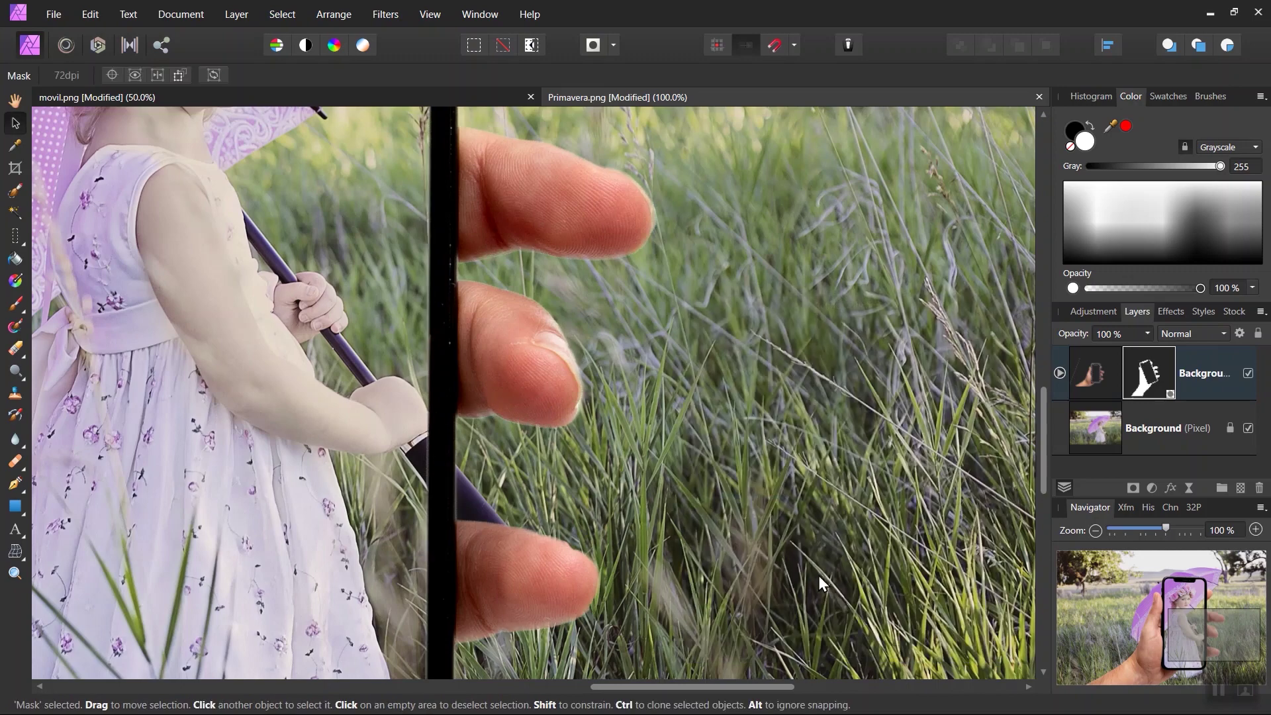
Step: Crop to 3042 × 2054 px using a Golden Spiral overlay, trimming top and right
{"action": "scroll", "coordinate": [819, 577], "scroll_direction": "down", "scroll_amount": 1}
{"action": "scroll", "coordinate": [819, 576], "scroll_direction": "down", "scroll_amount": 1}
{"action": "scroll", "coordinate": [819, 577], "scroll_direction": "down", "scroll_amount": 1}
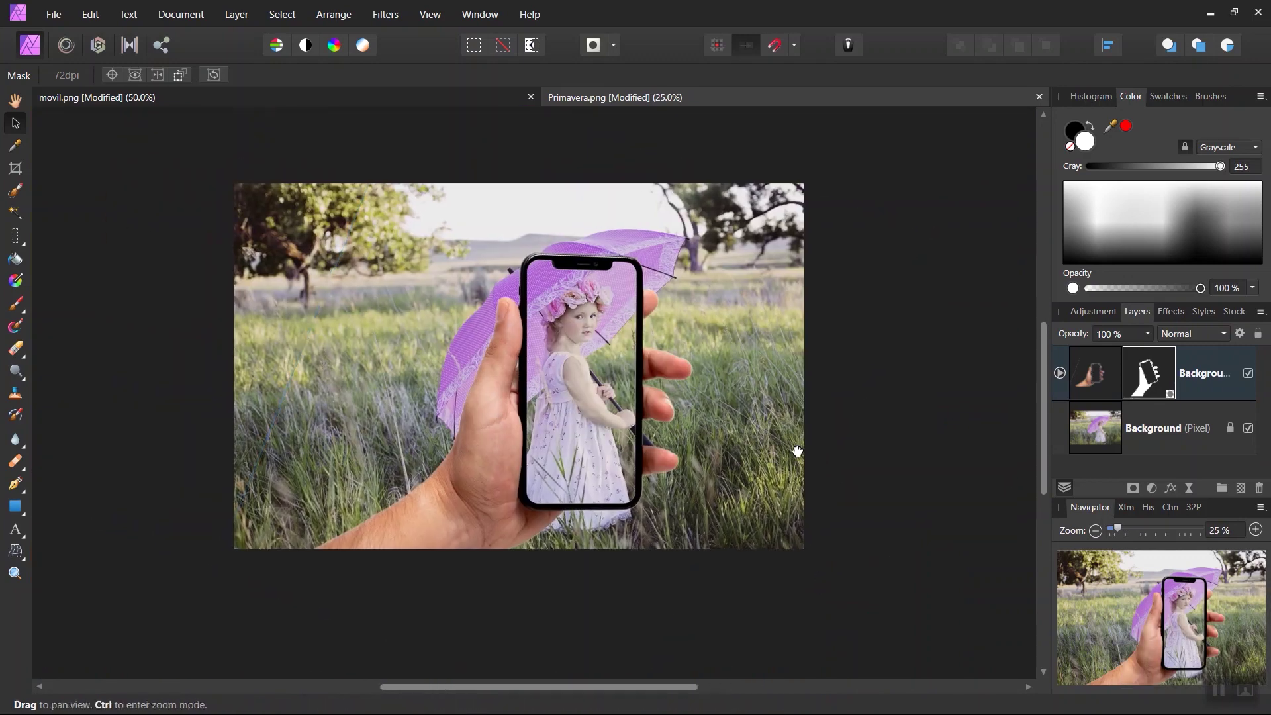
{"action": "left_click", "coordinate": [780, 458]}
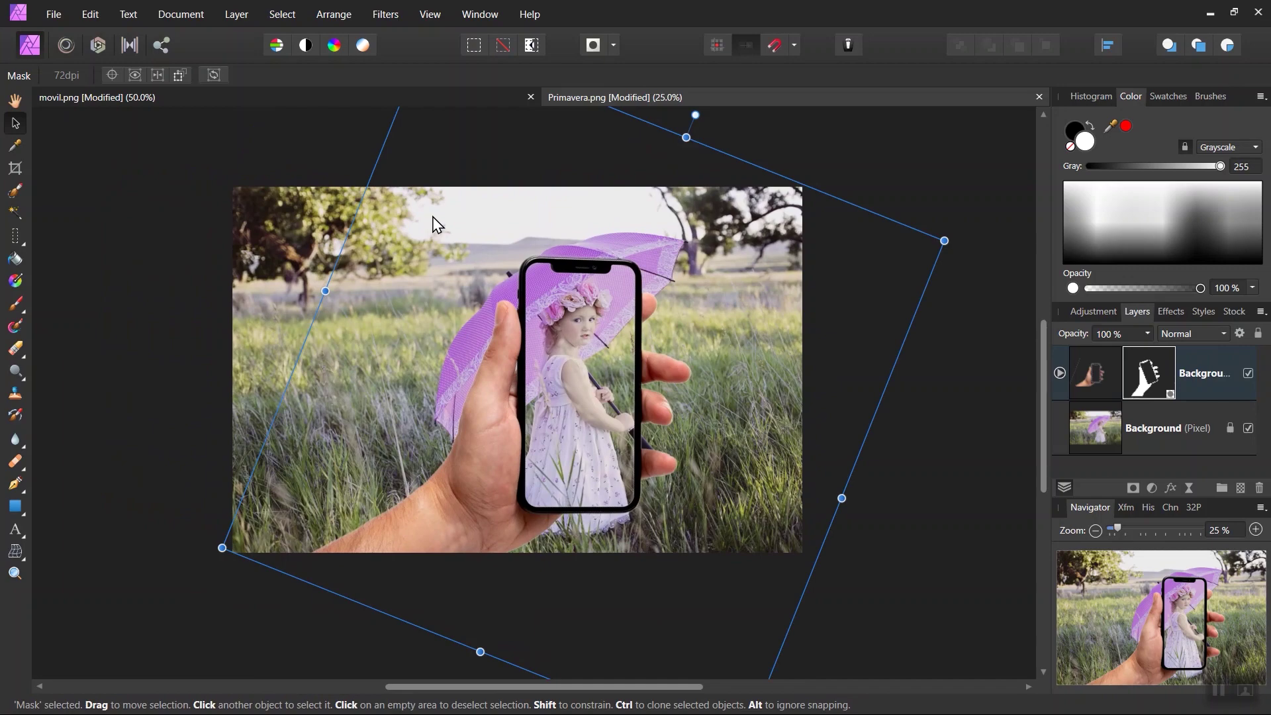
{"action": "left_click", "coordinate": [16, 169]}
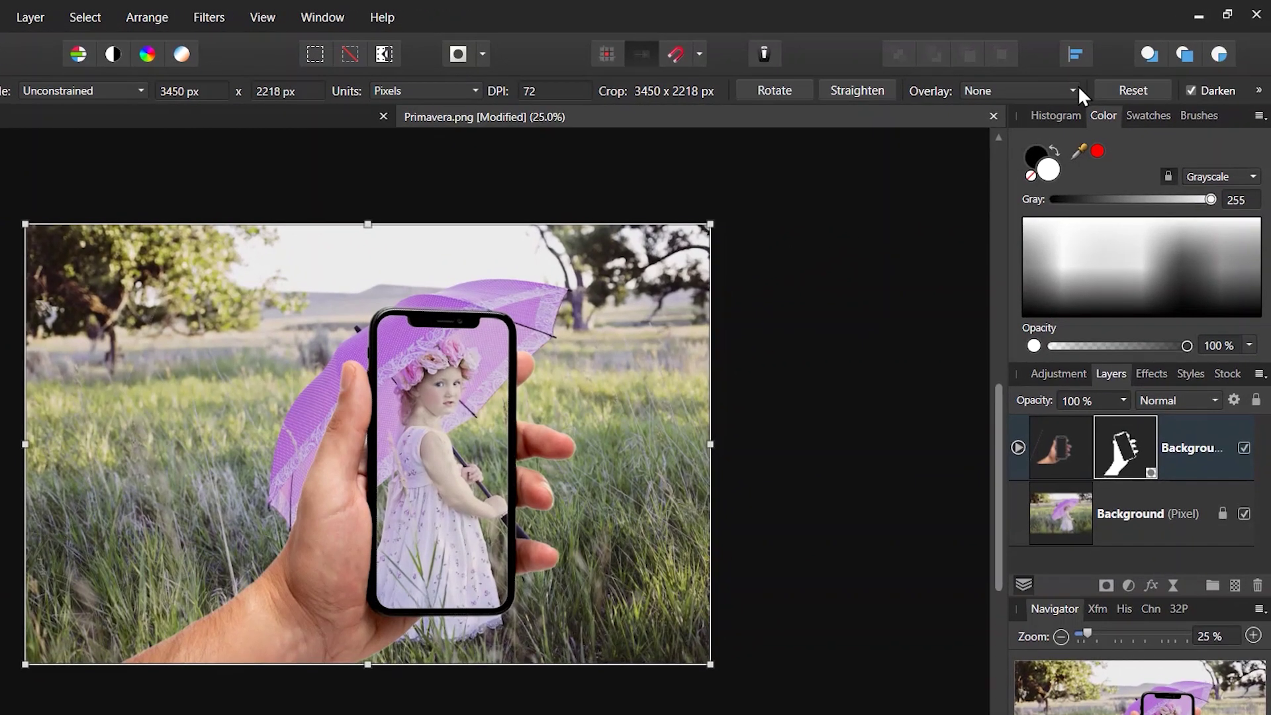
{"action": "left_click", "coordinate": [1074, 91]}
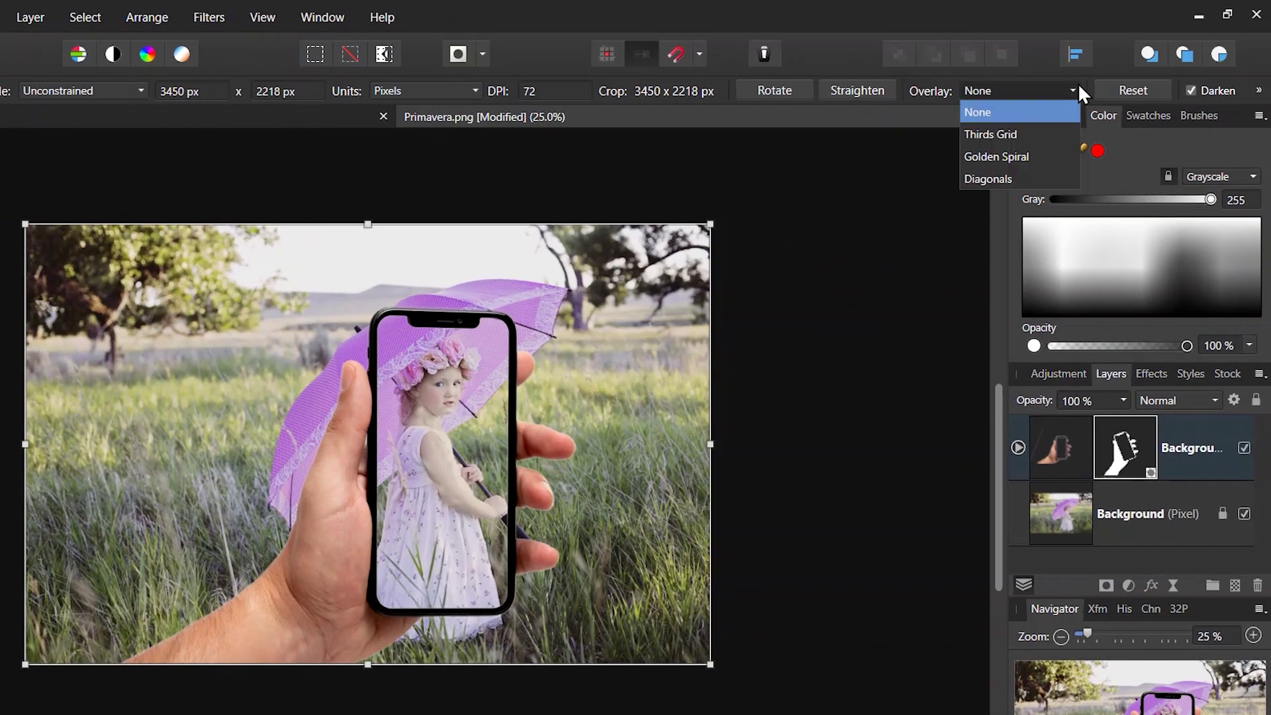
{"action": "left_click", "coordinate": [1026, 162]}
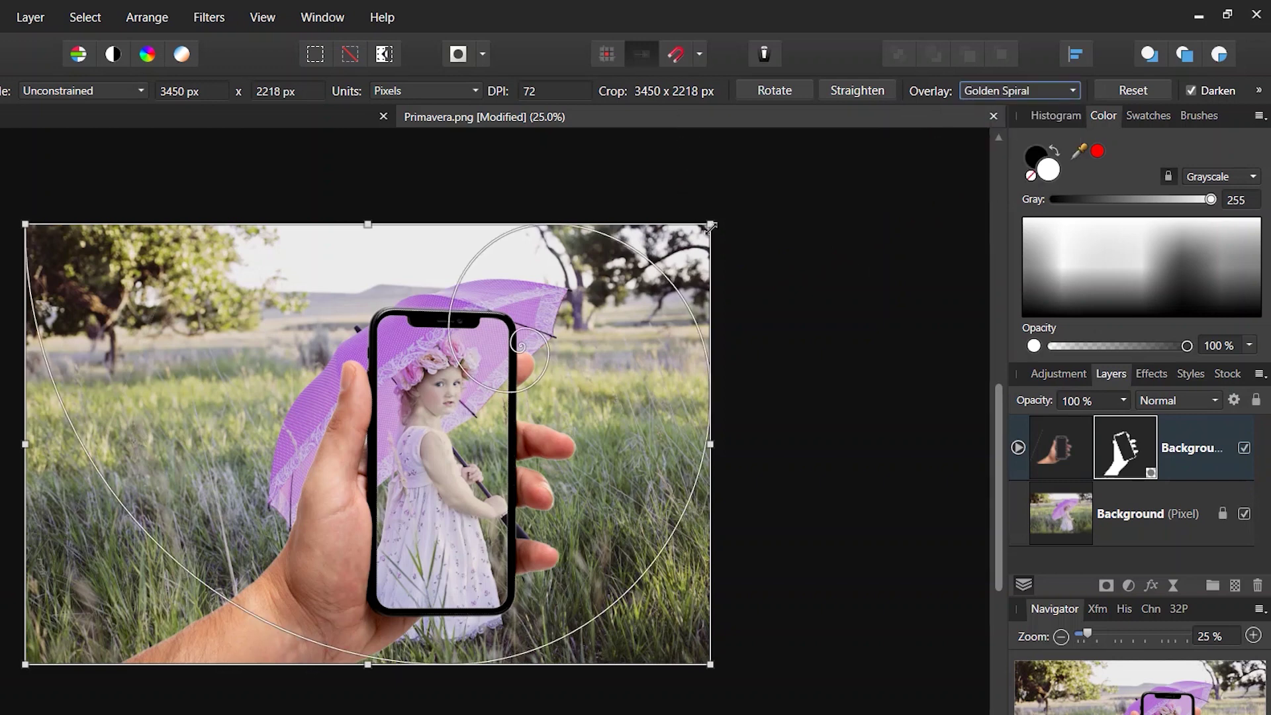
{"action": "left_click_drag", "start_coordinate": [711, 226], "coordinate": [629, 260]}
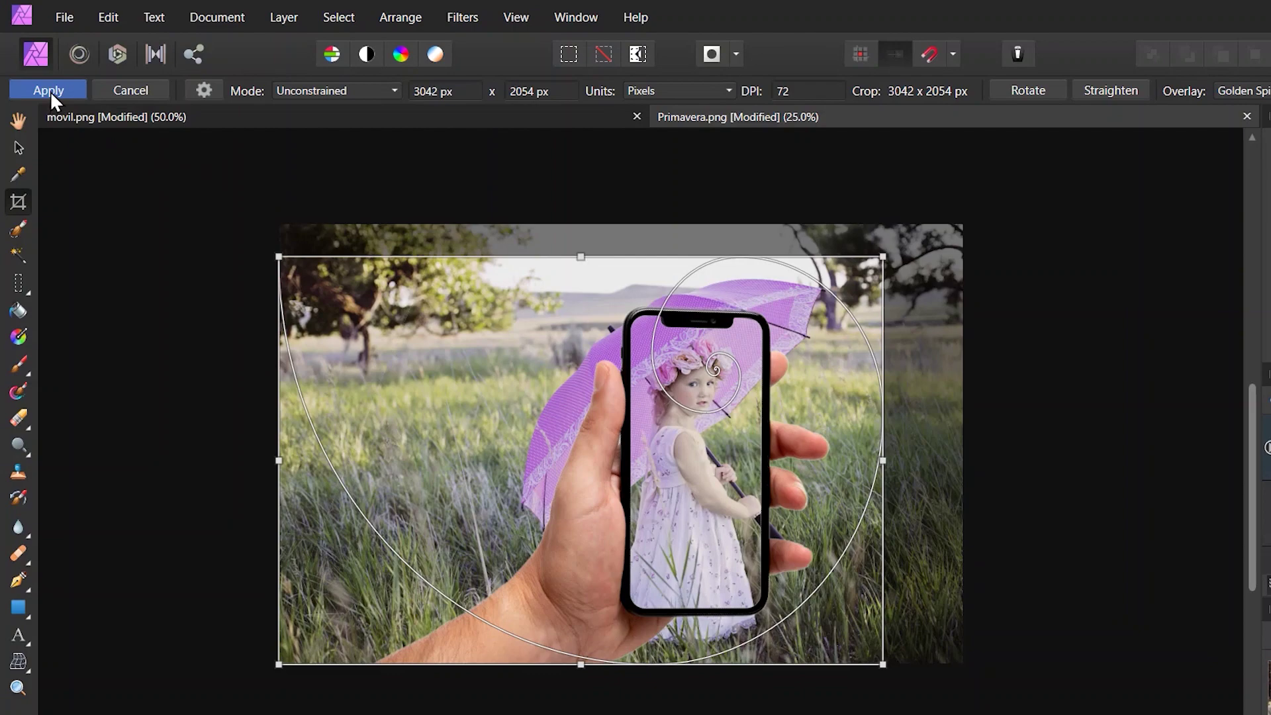
{"action": "left_click", "coordinate": [50, 90]}
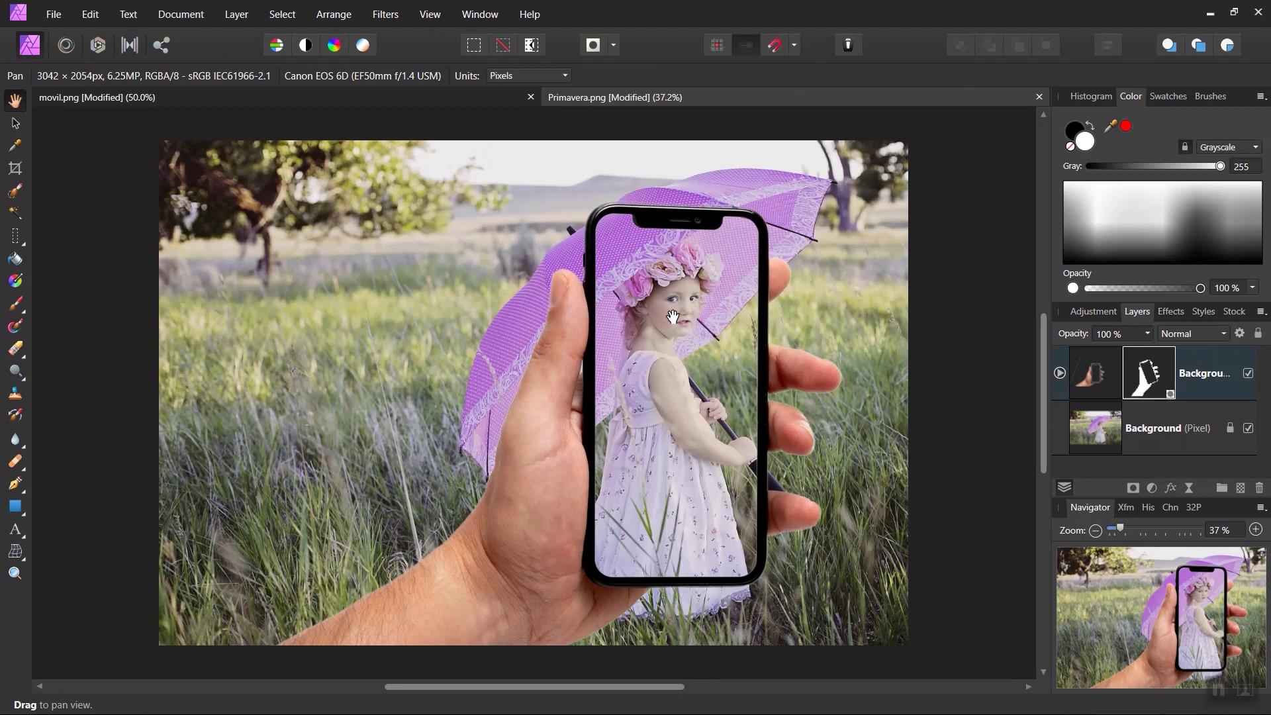
Step: Flood-select the phone screen area on the hand and phone layer
{"action": "left_click", "coordinate": [1093, 383]}
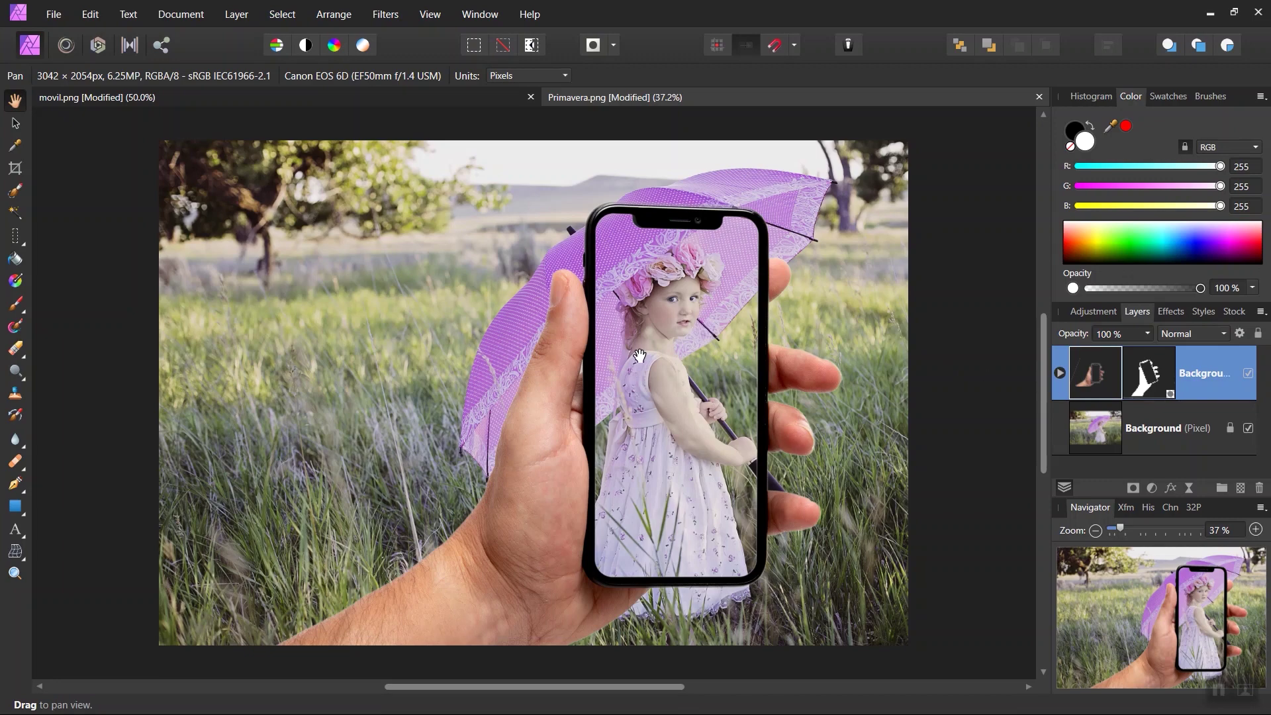
{"action": "left_click", "coordinate": [16, 212]}
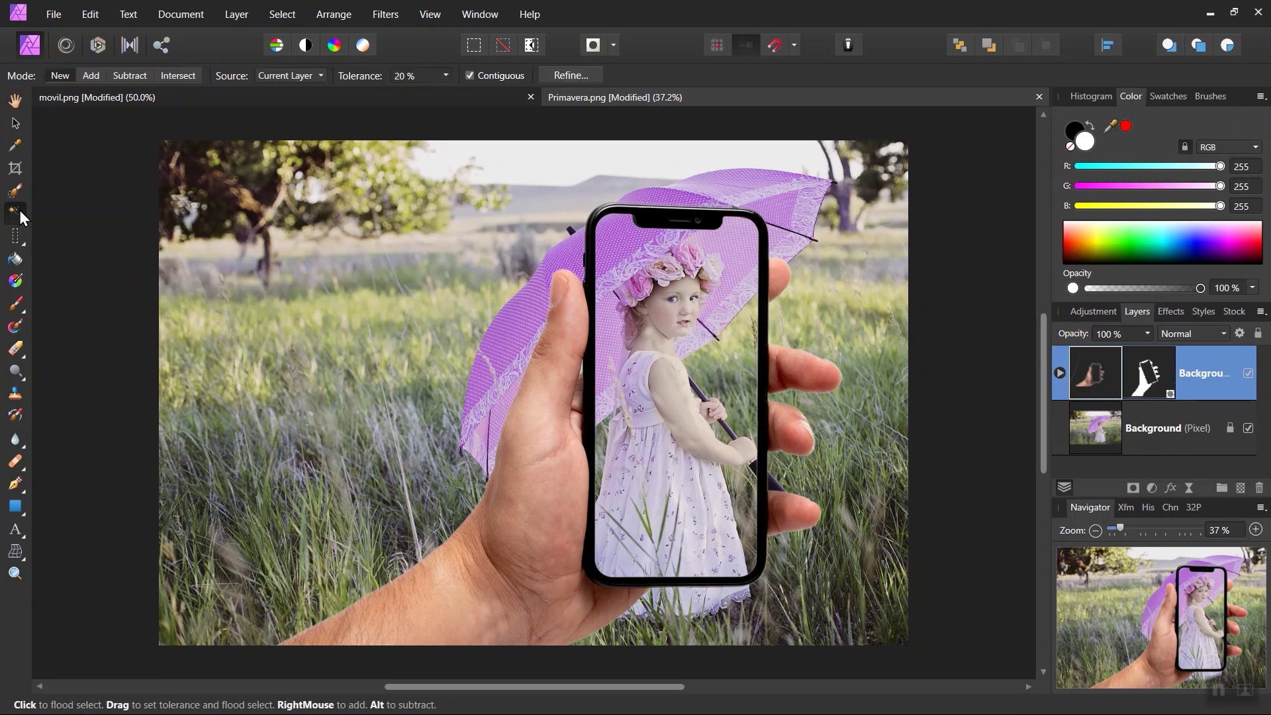
{"action": "left_click", "coordinate": [675, 326]}
Step: Add a Vibrance adjustment with Vibrance 50% and Saturation 72%
{"action": "left_click", "coordinate": [1151, 488]}
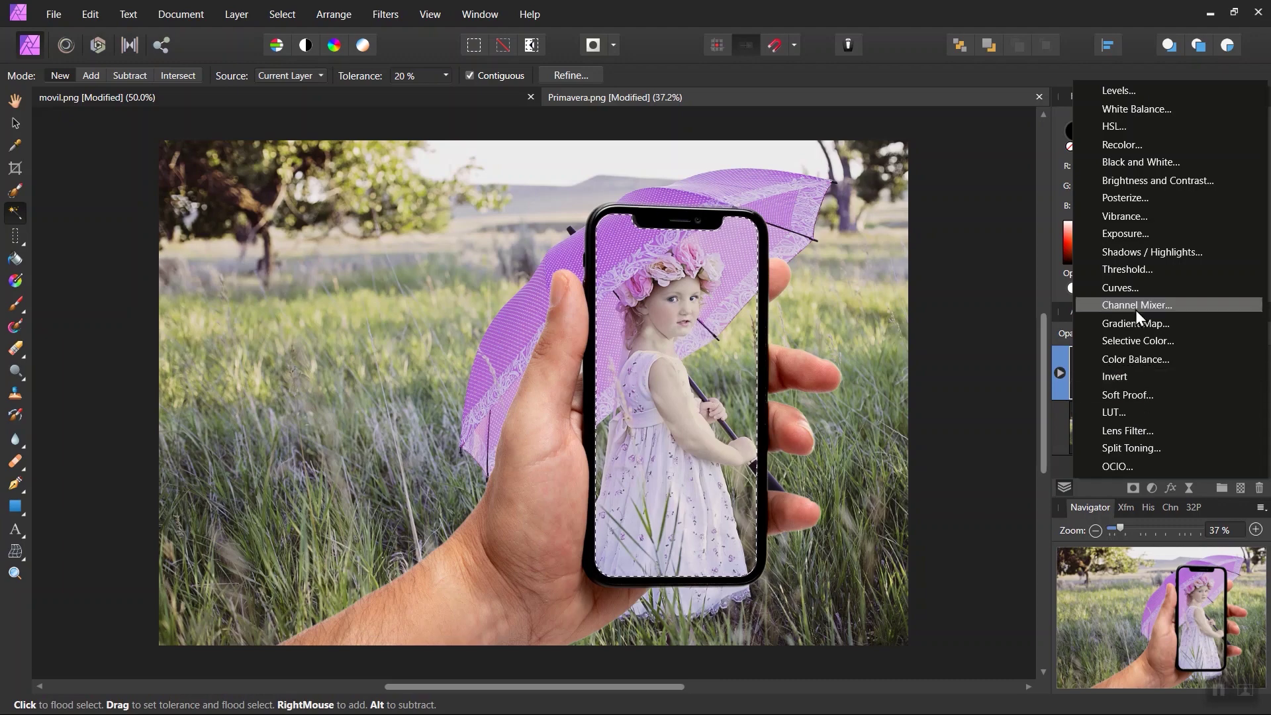
{"action": "left_click", "coordinate": [1170, 216]}
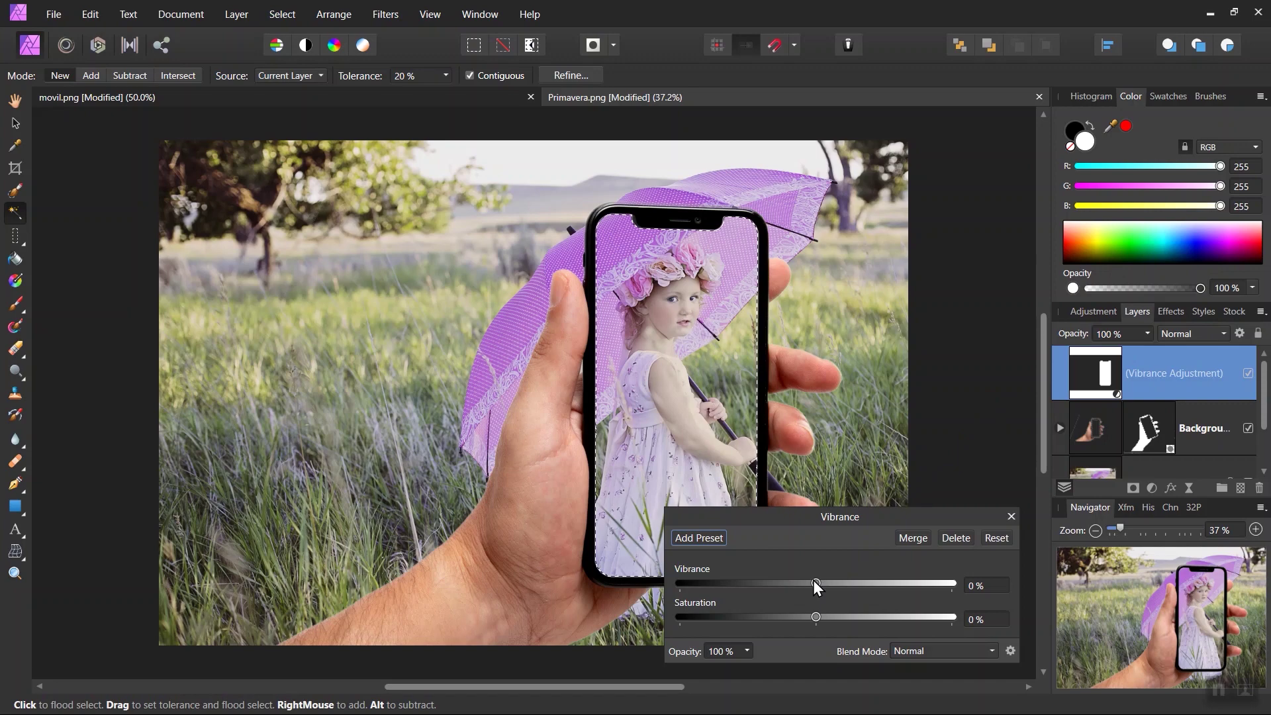
{"action": "left_click_drag", "start_coordinate": [815, 584], "coordinate": [886, 585]}
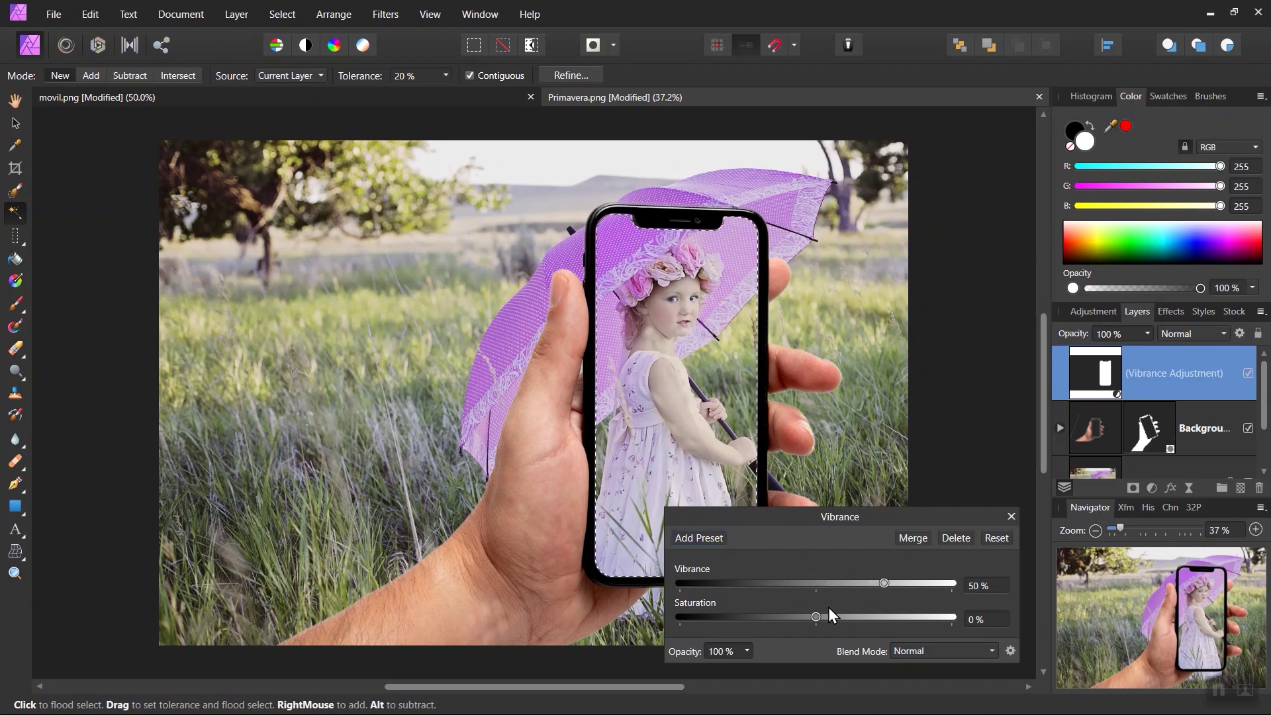
{"action": "left_click_drag", "start_coordinate": [814, 616], "coordinate": [914, 617]}
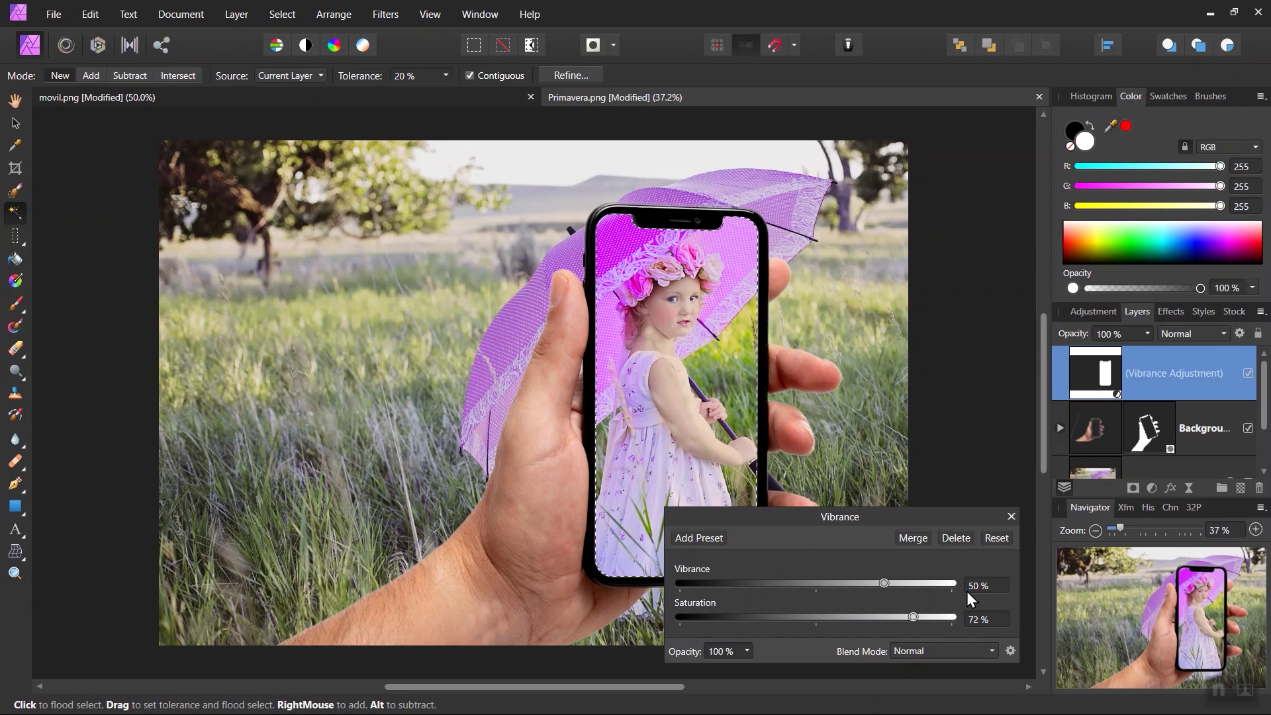
{"action": "left_click", "coordinate": [1010, 517]}
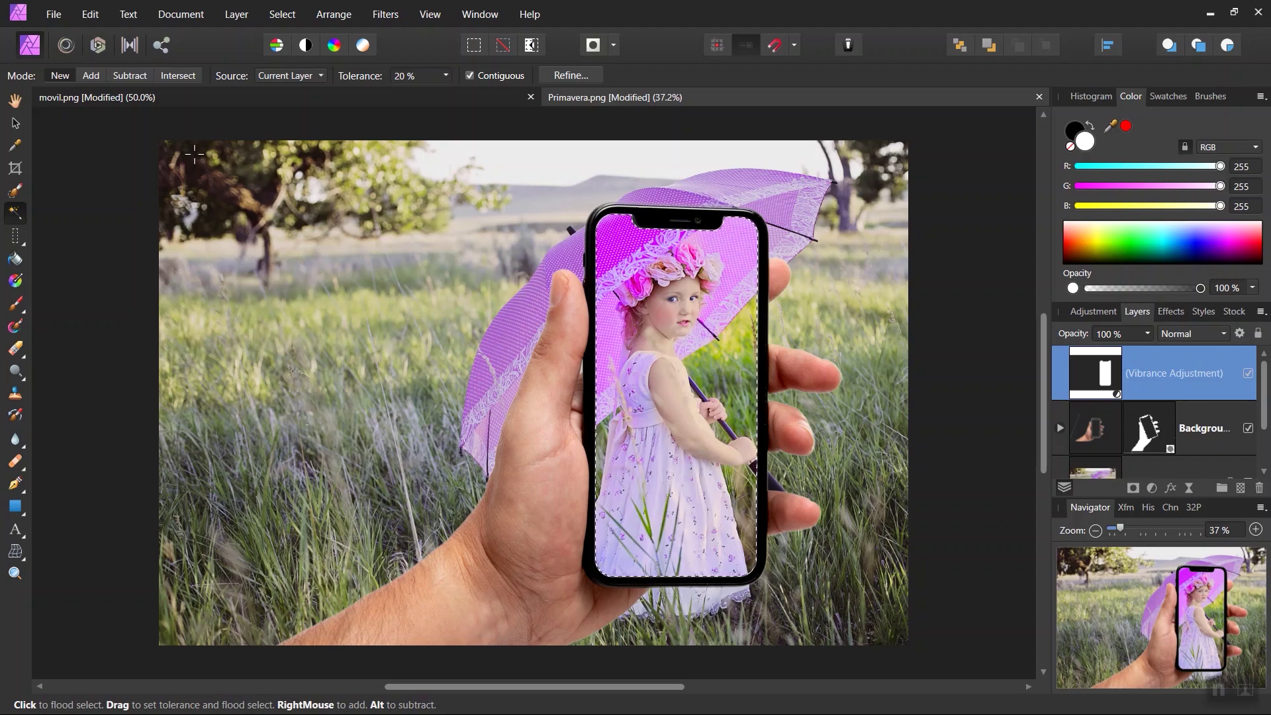
Step: Save the composite as PrimaveraFinal.afphoto in the exercicio2 folder
{"action": "left_click", "coordinate": [54, 14]}
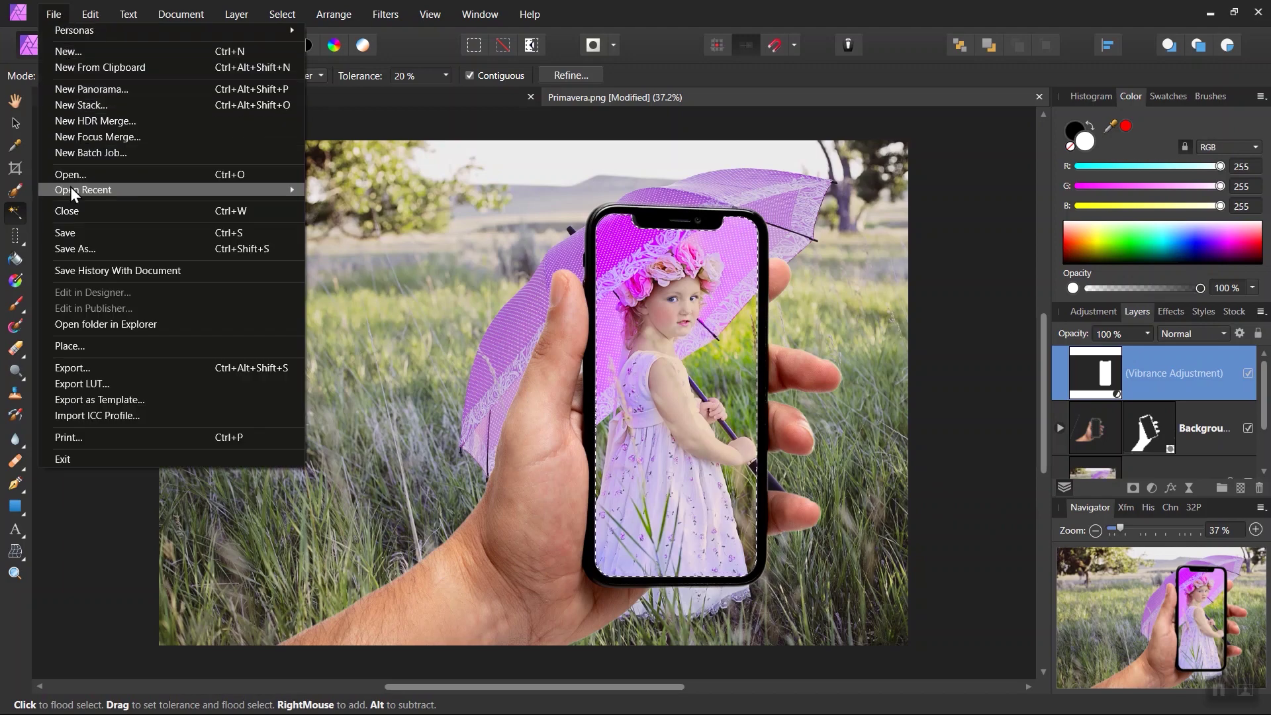
{"action": "left_click", "coordinate": [117, 252]}
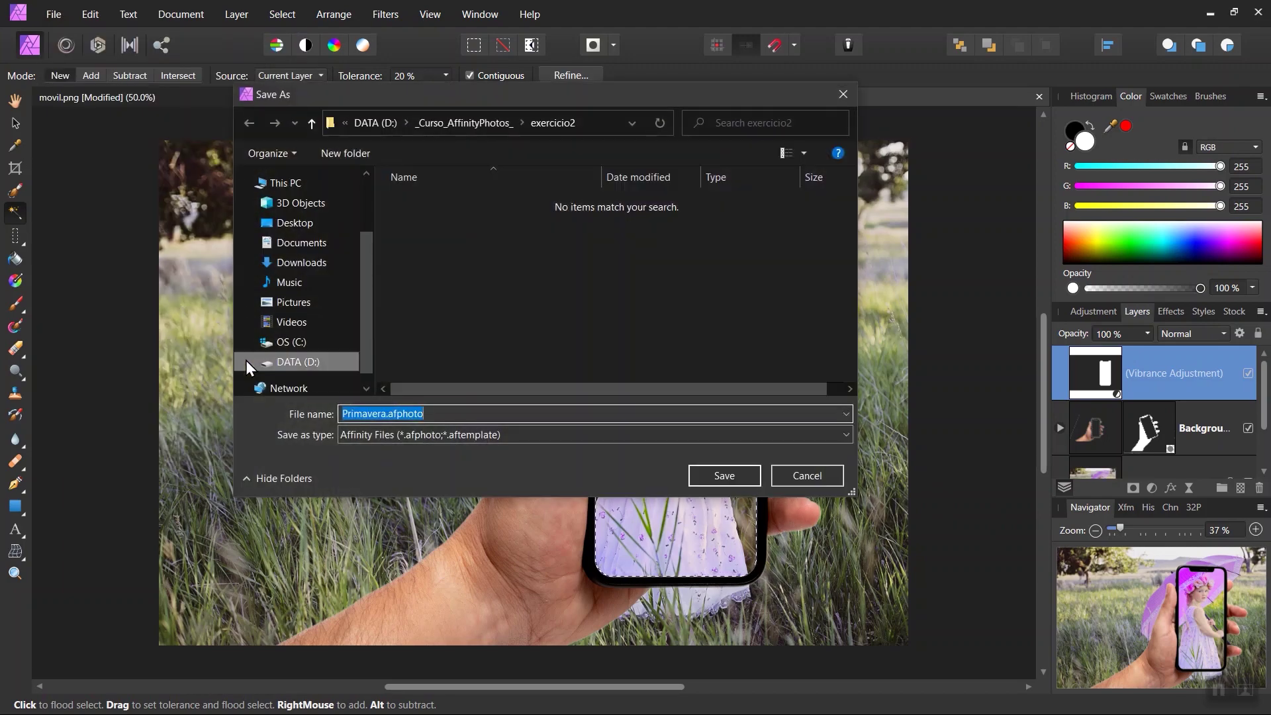
{"action": "left_click", "coordinate": [388, 416]}
{"action": "type", "text": "F"}
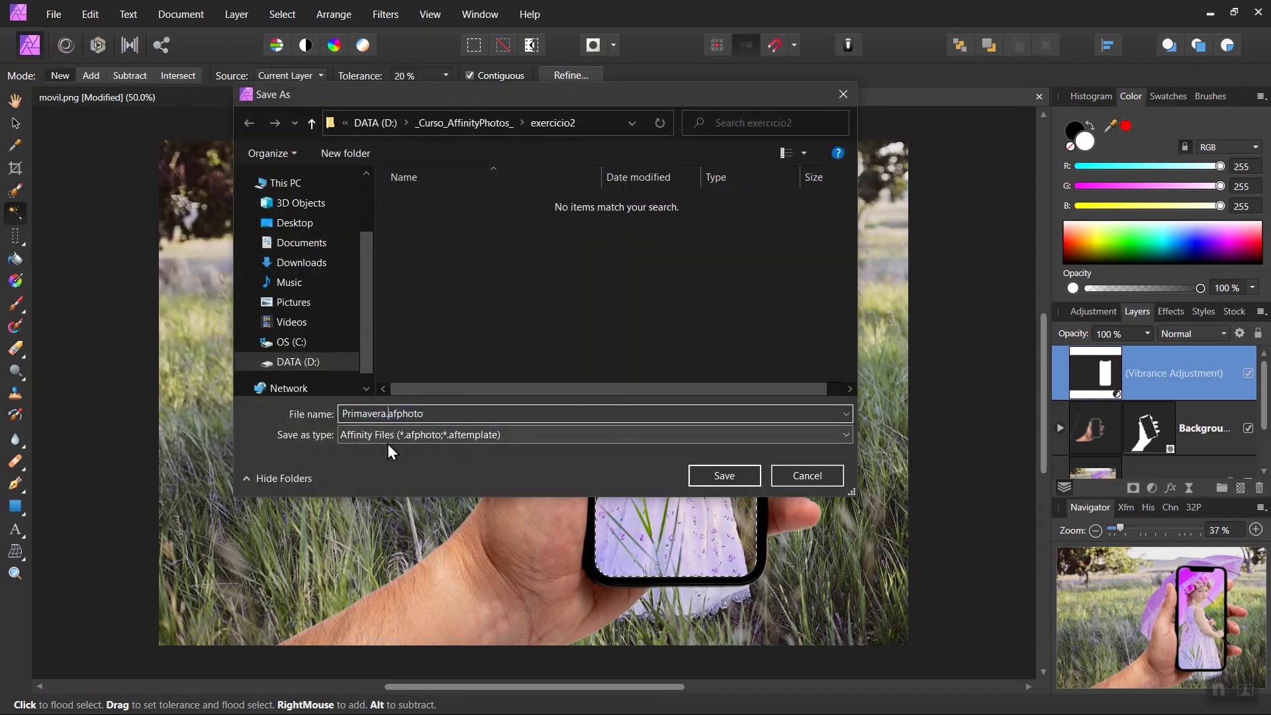
{"action": "type", "text": "inal"}
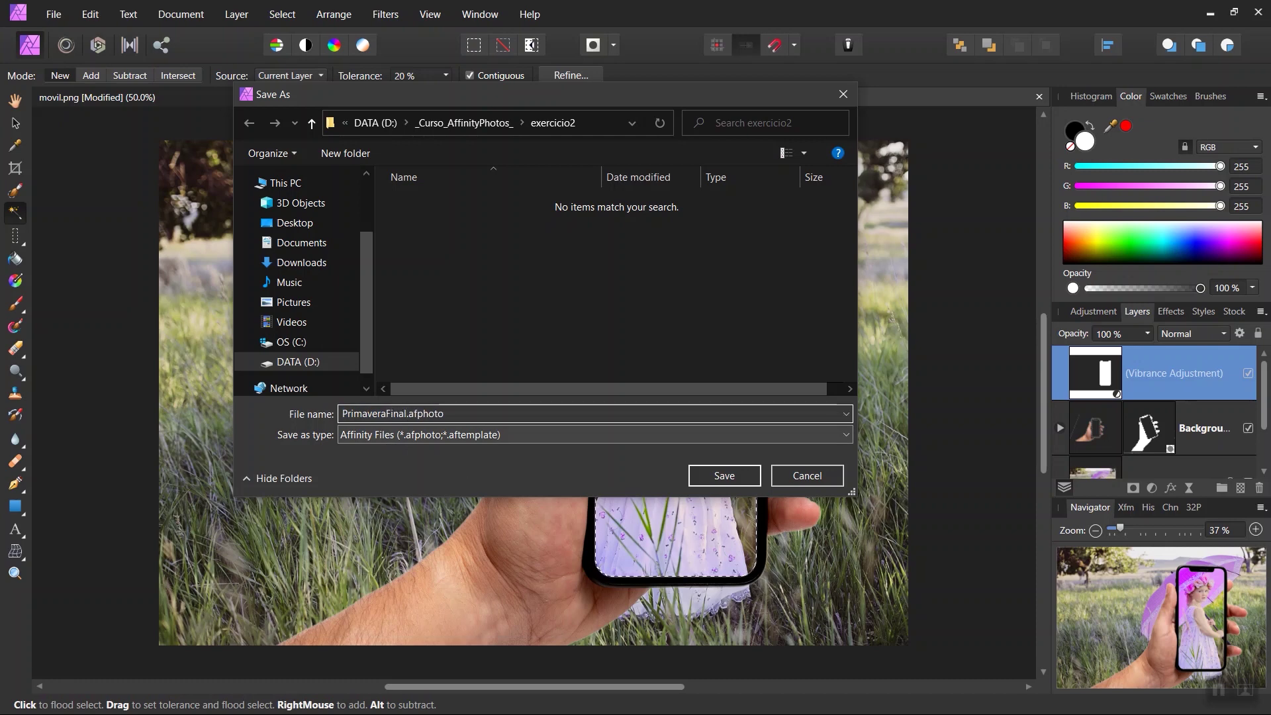
{"action": "left_click", "coordinate": [701, 476]}
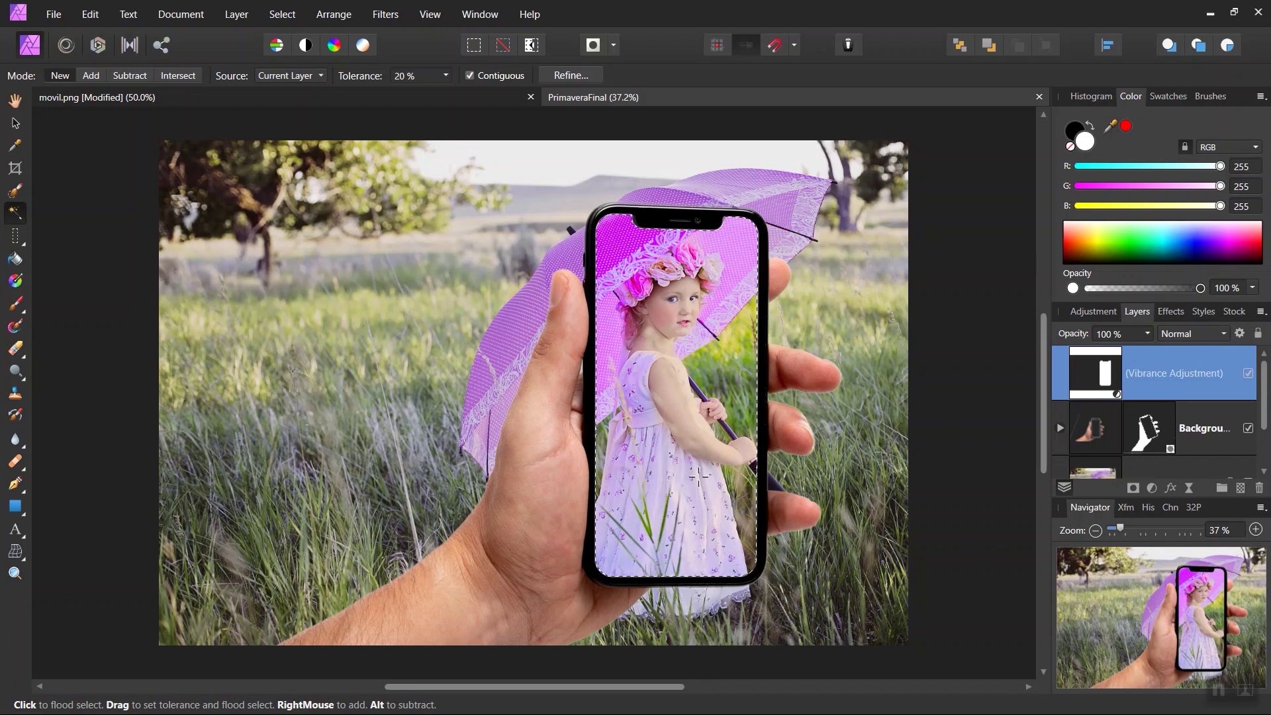
Step: Export the composite as PrimaveraFinal.png with PNG settings
{"action": "left_click", "coordinate": [54, 14]}
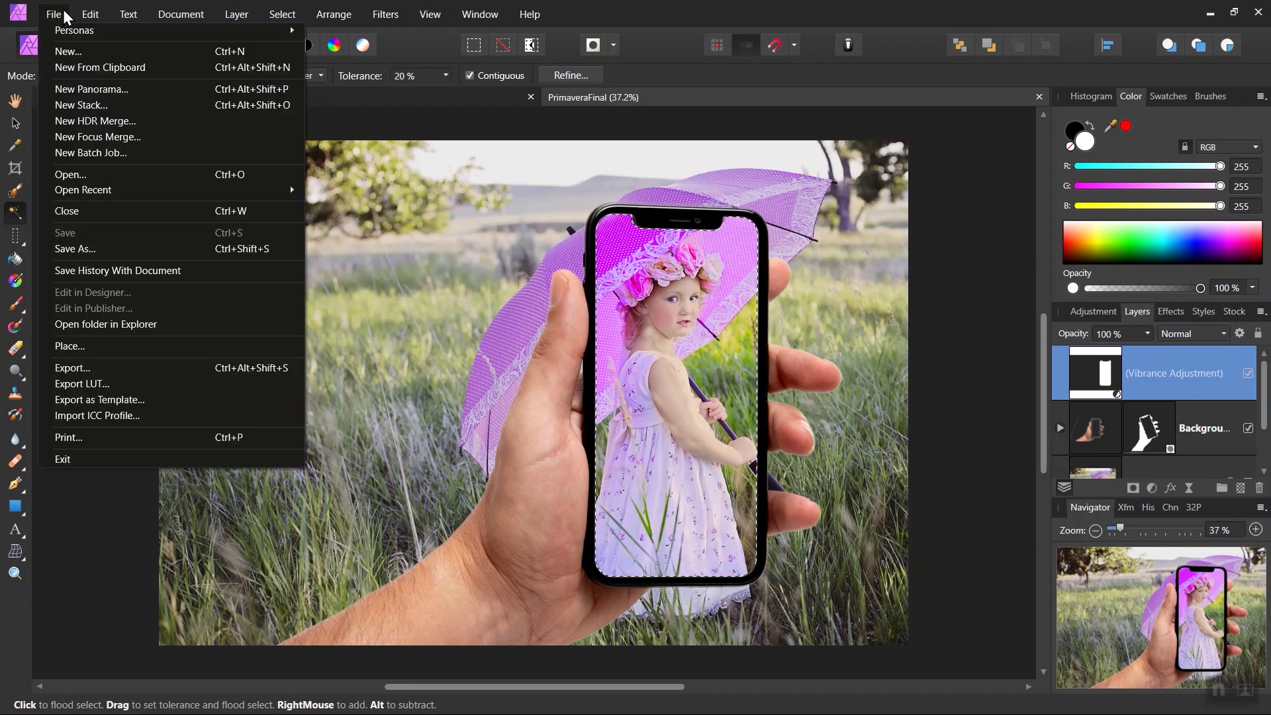
{"action": "left_click", "coordinate": [138, 366]}
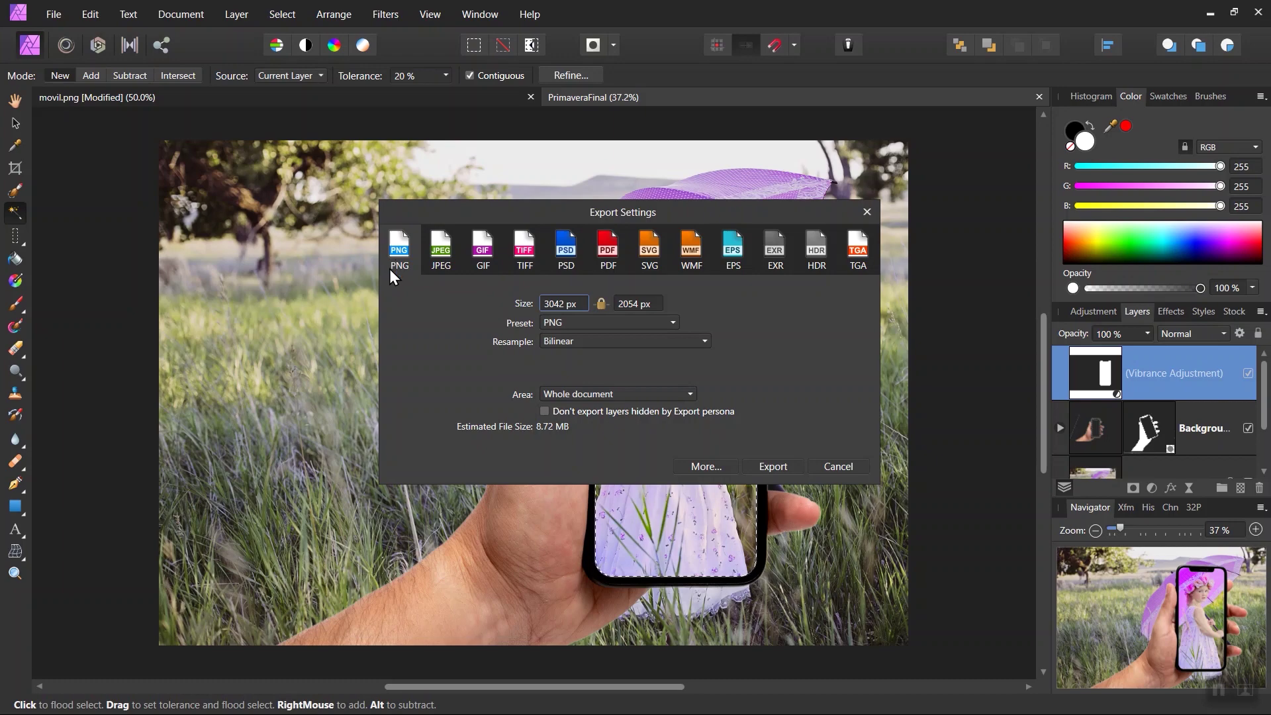
{"action": "left_click", "coordinate": [773, 466]}
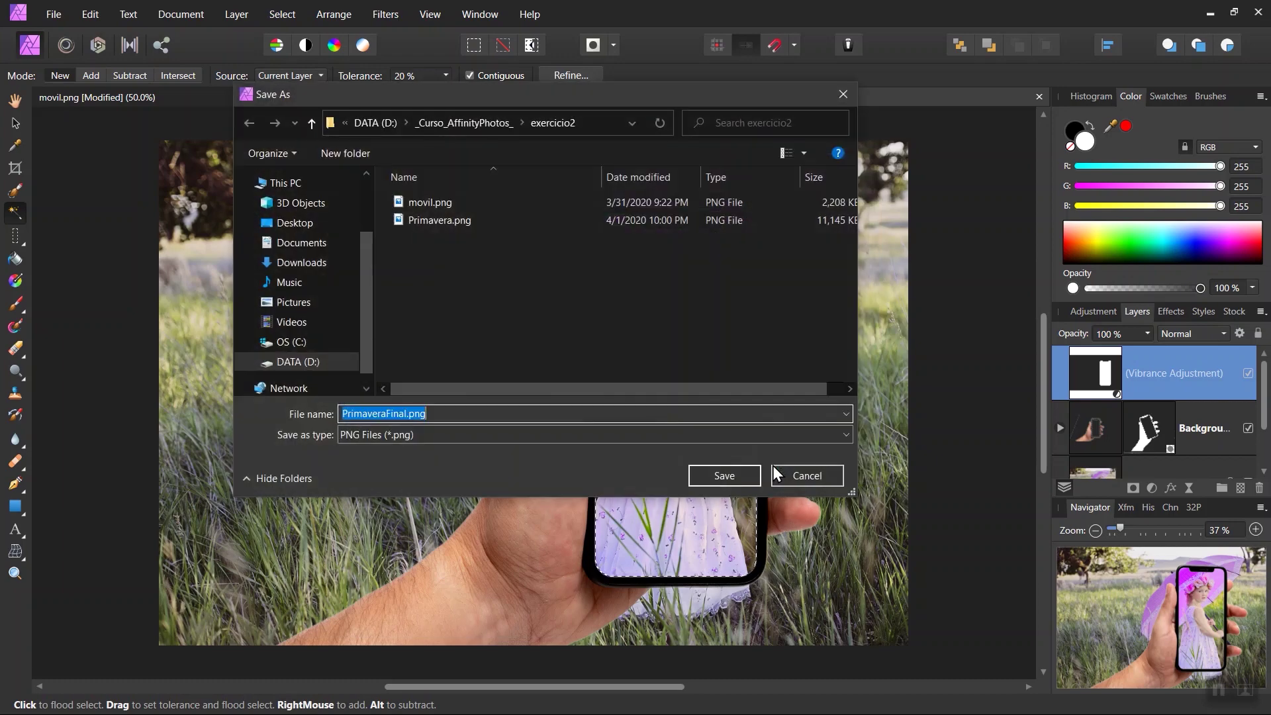
{"action": "left_click", "coordinate": [730, 471]}
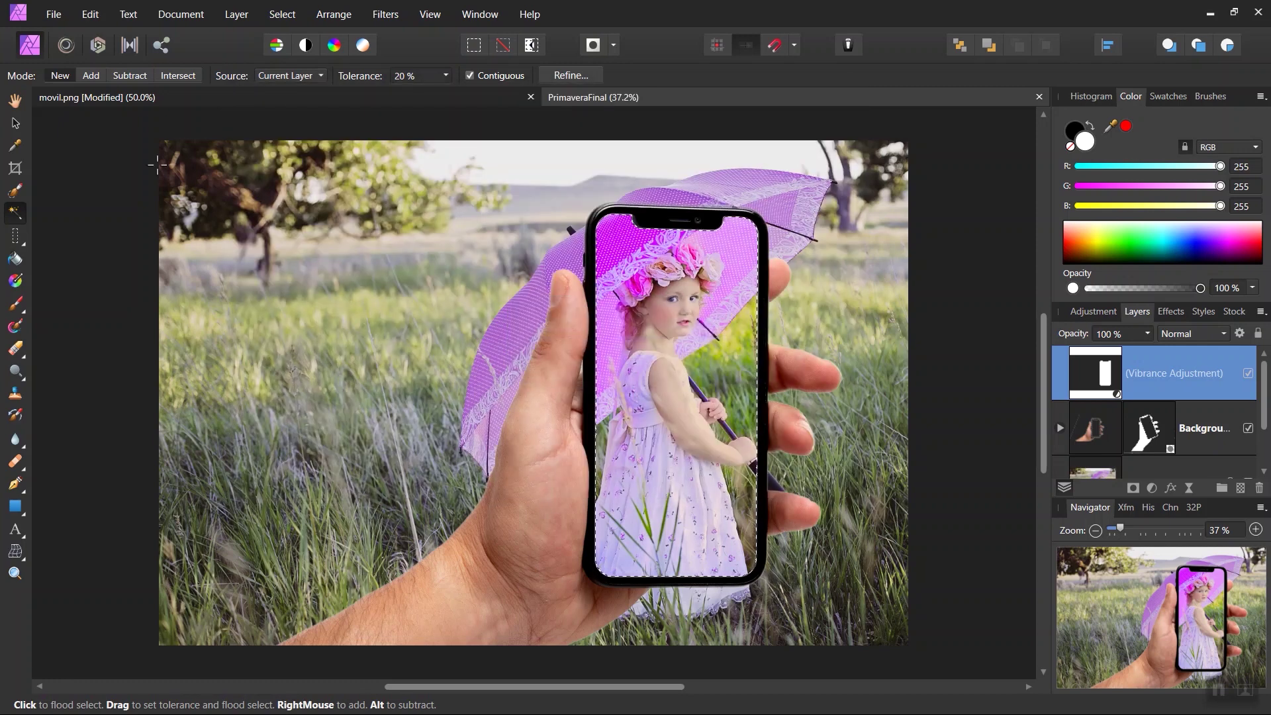
Step: Close PrimaveraFinal, then save the hand cutout as movilRecortado.afphoto and close it
{"action": "left_click", "coordinate": [53, 14]}
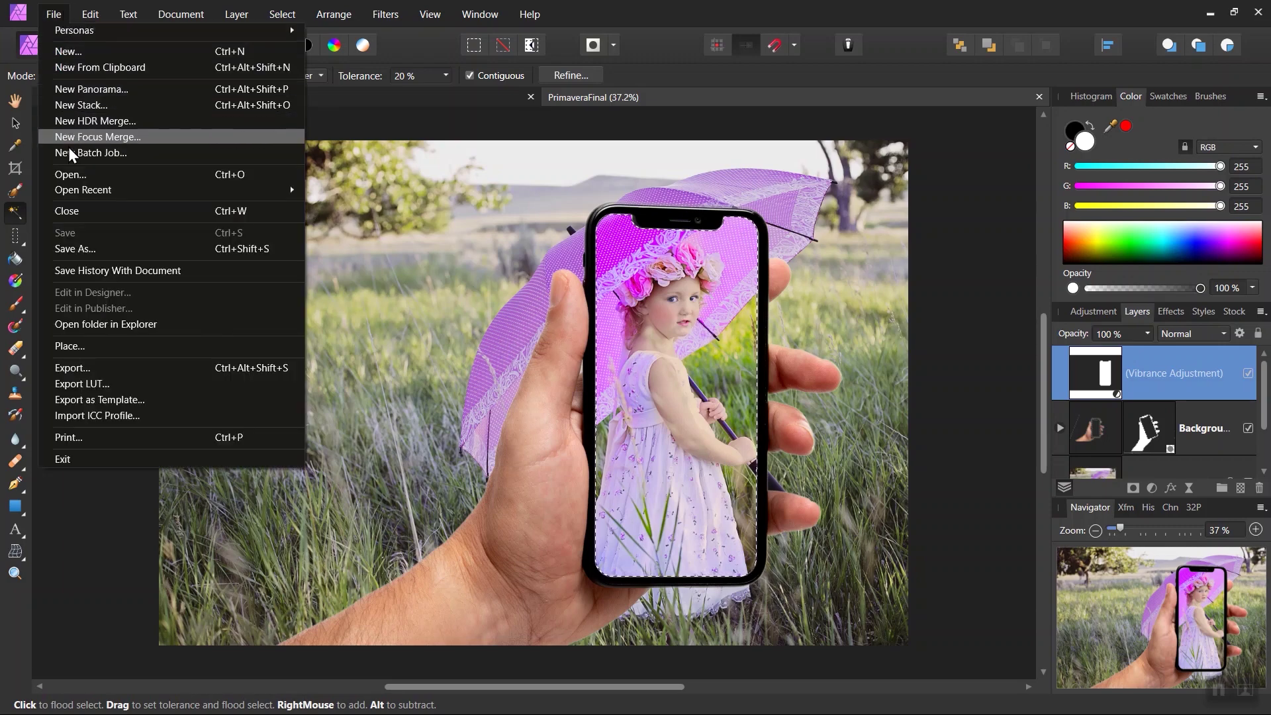
{"action": "left_click", "coordinate": [112, 211]}
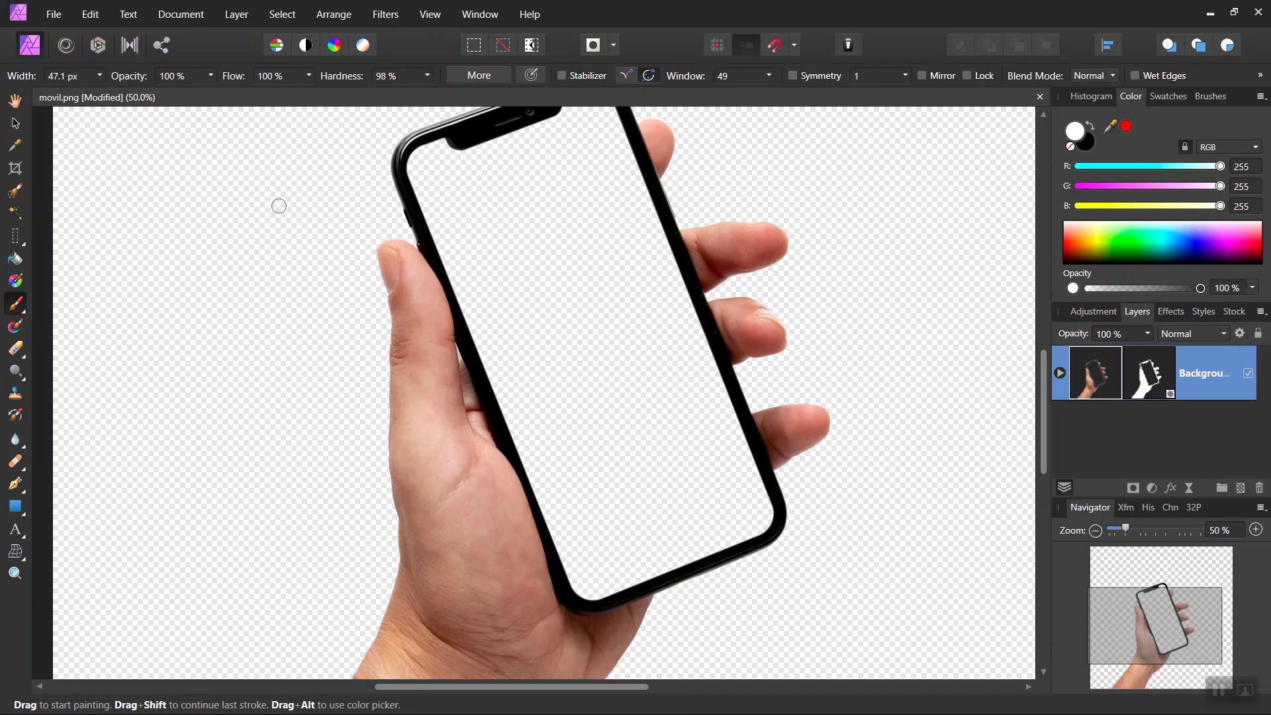
{"action": "left_click", "coordinate": [56, 15]}
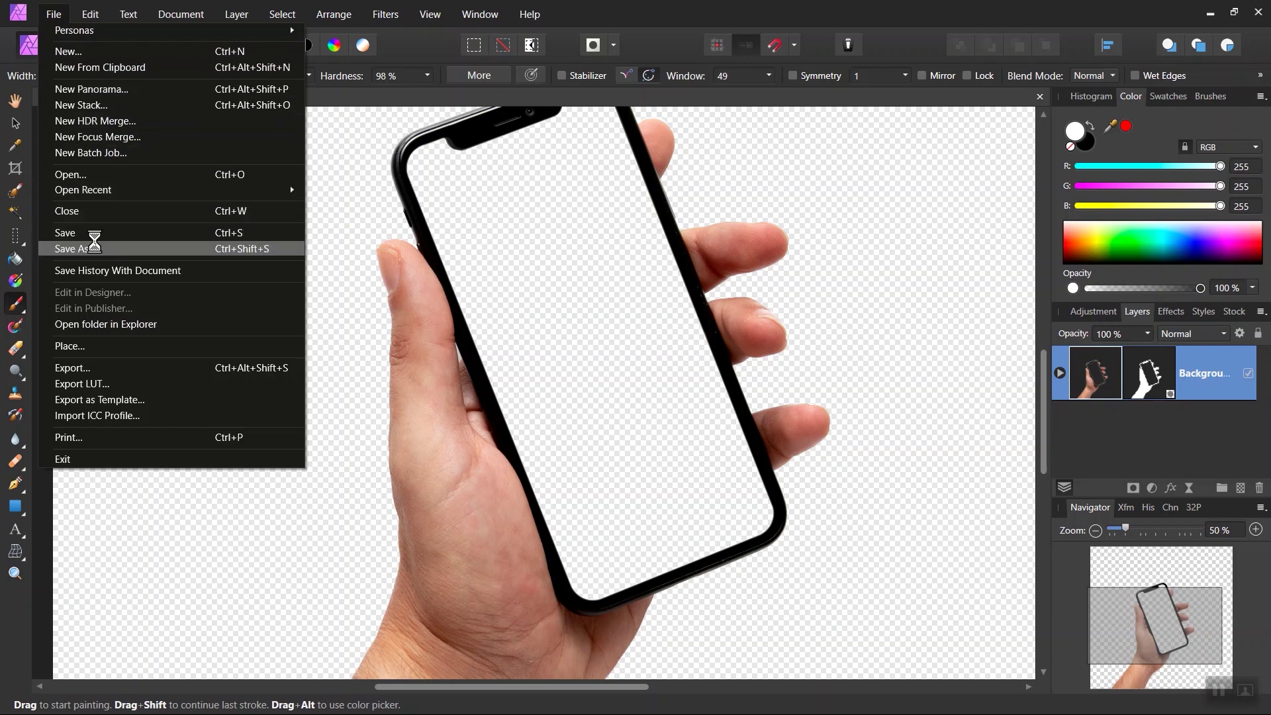
{"action": "left_click", "coordinate": [98, 249]}
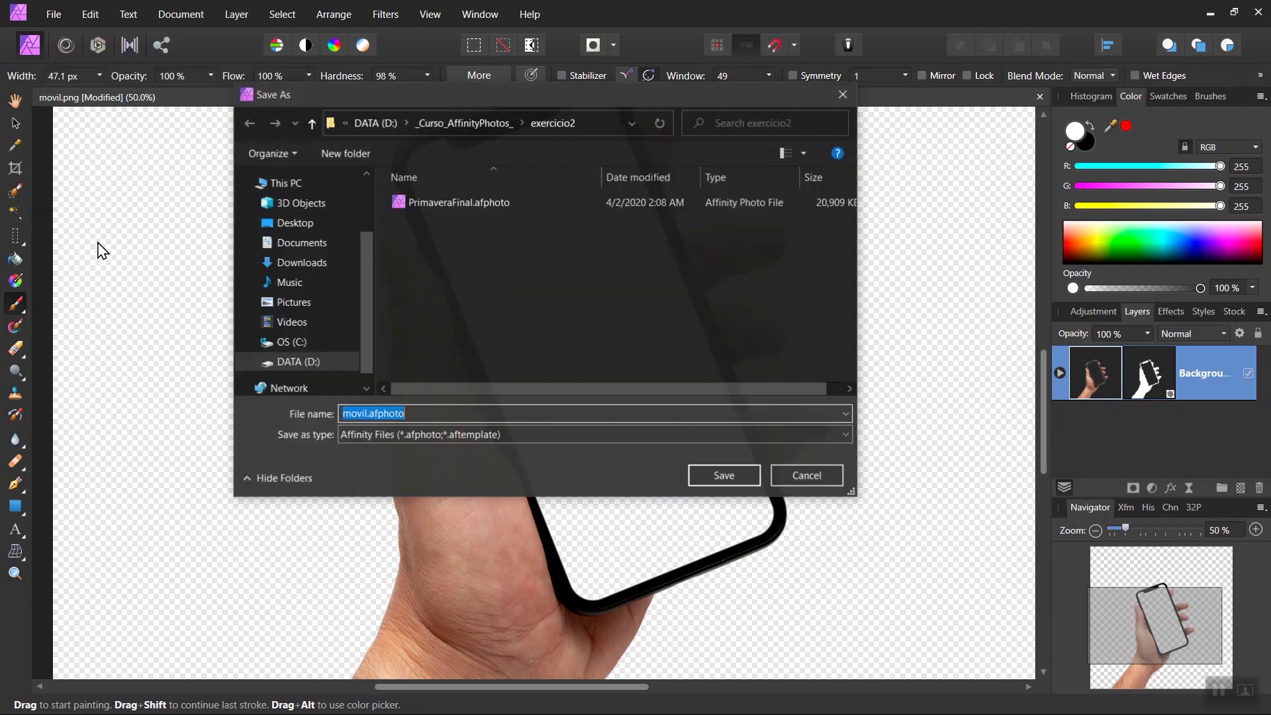
{"action": "left_click", "coordinate": [370, 414]}
{"action": "type", "text": "Recortado"}
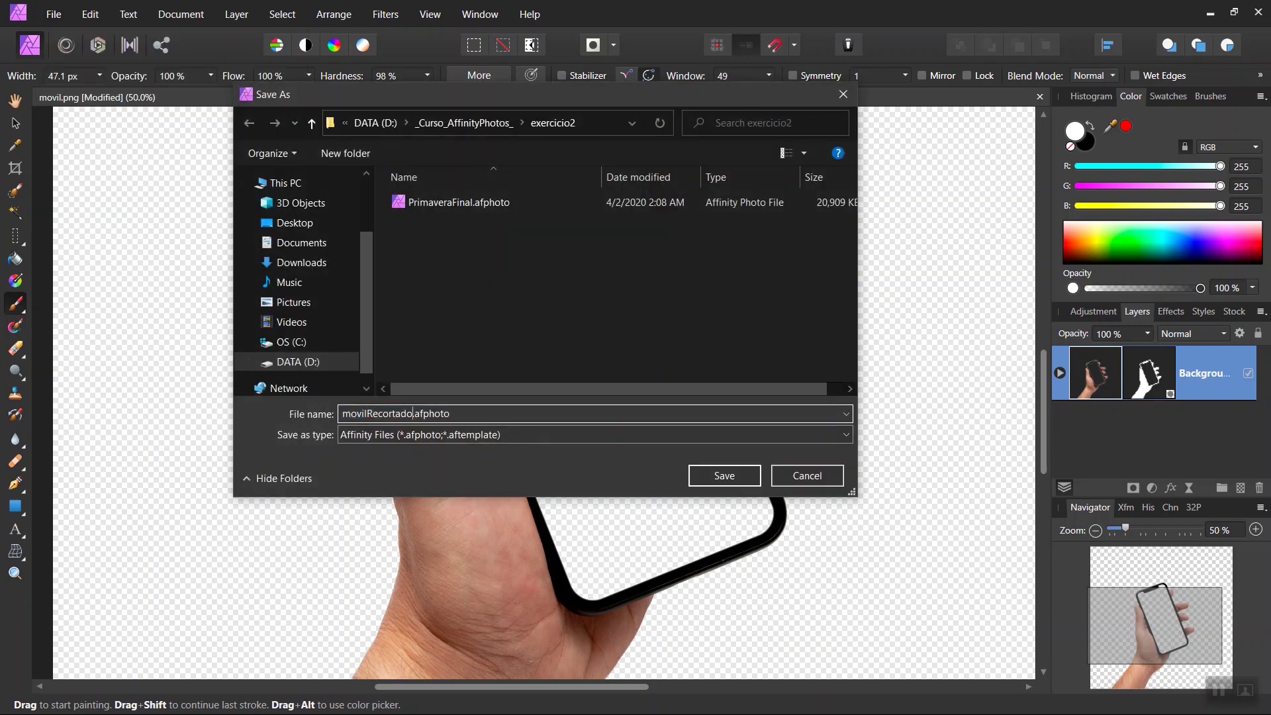
{"action": "left_click", "coordinate": [712, 476]}
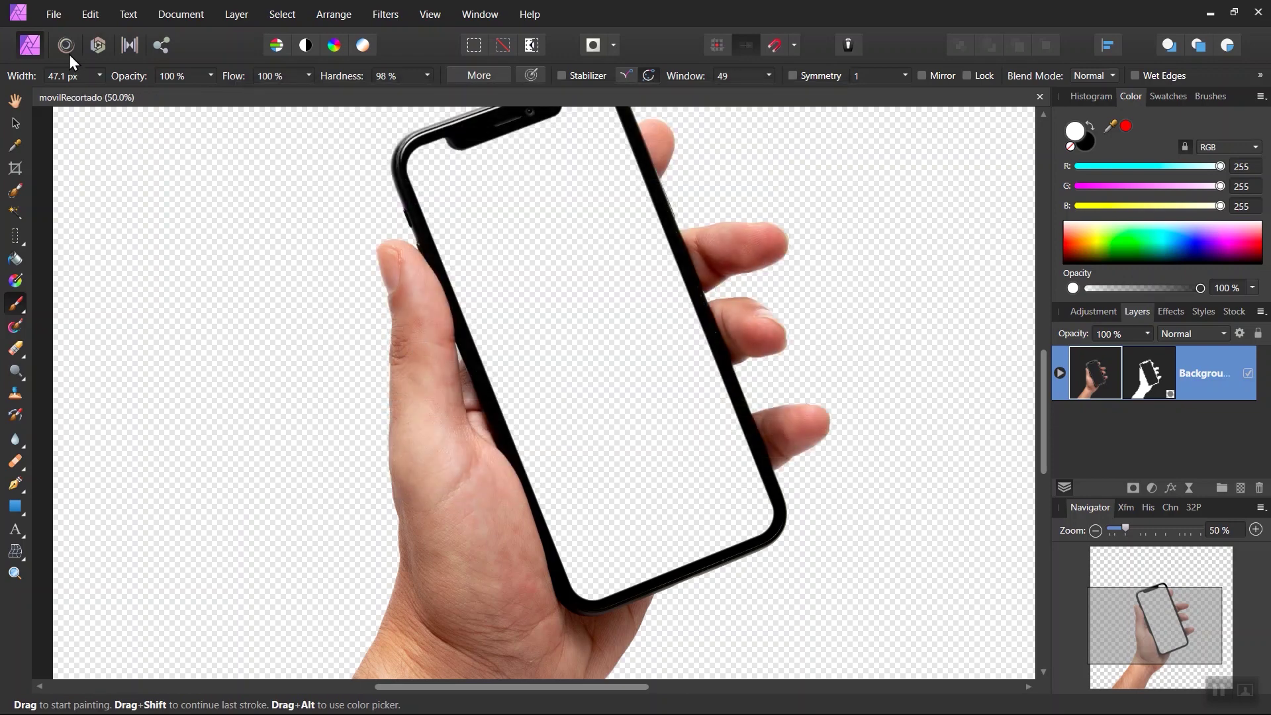
{"action": "left_click", "coordinate": [54, 14]}
{"action": "left_click", "coordinate": [105, 211]}
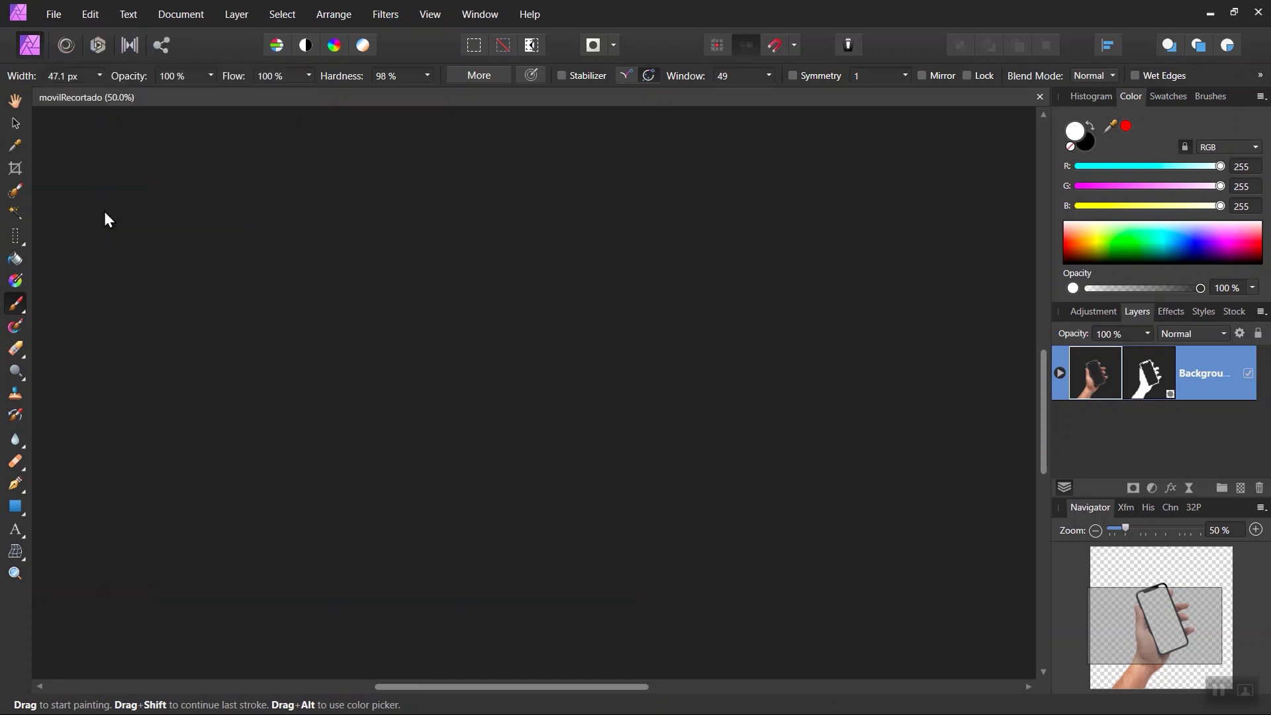